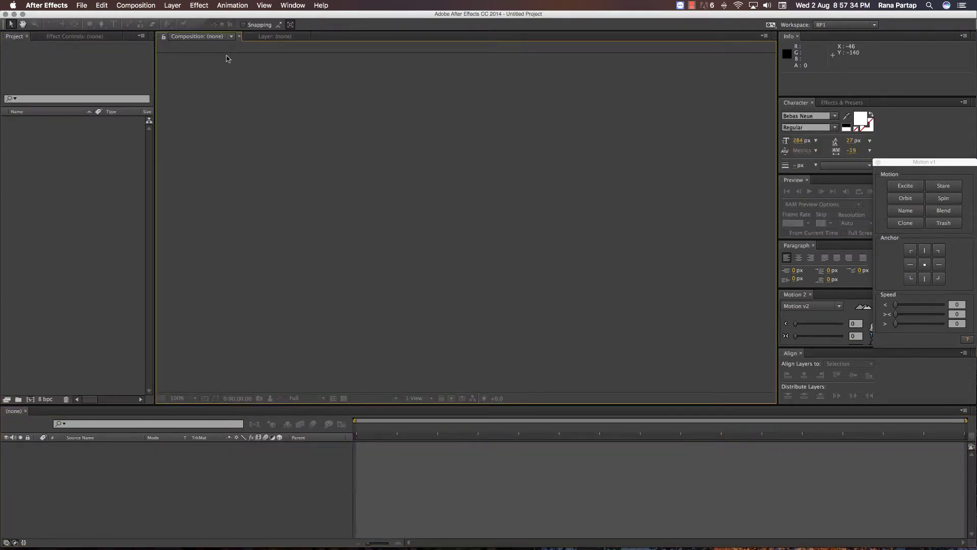
Create Comp 1 at 1920×1080, 60 fps, with a 0:00:10:00 duration.
left_click(153, 8)
left_click(152, 34)
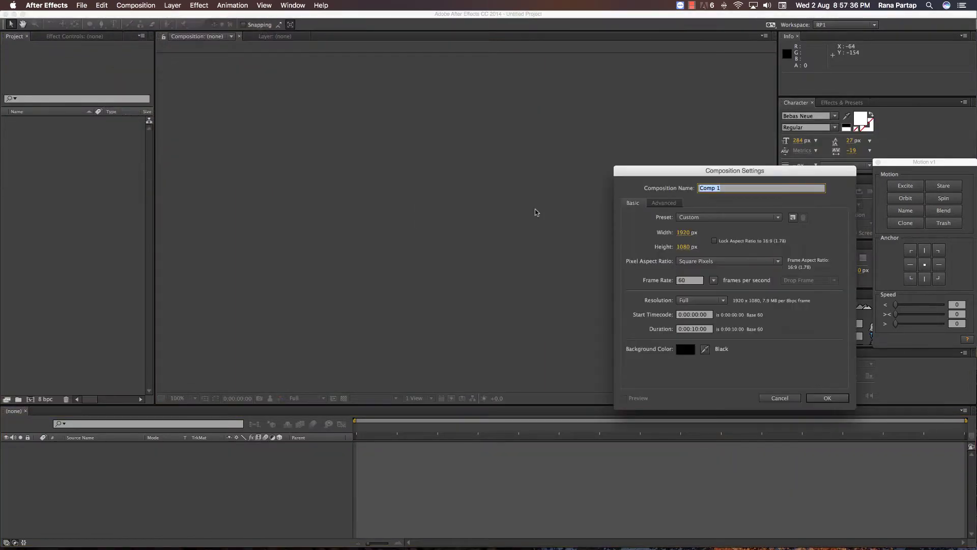
left_click(828, 398)
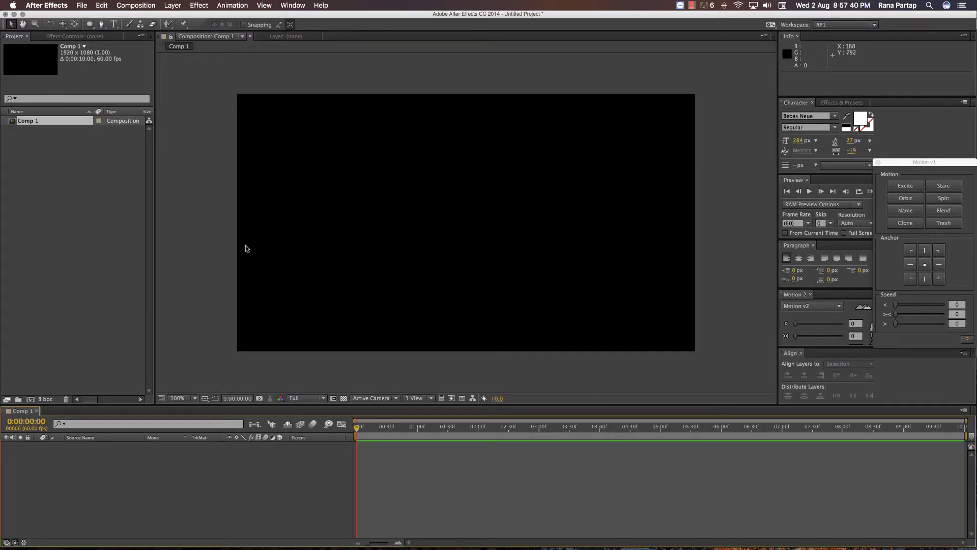
Add a text layer reading 'RED DRAGON' in the composition.
left_click(114, 24)
left_click(341, 214)
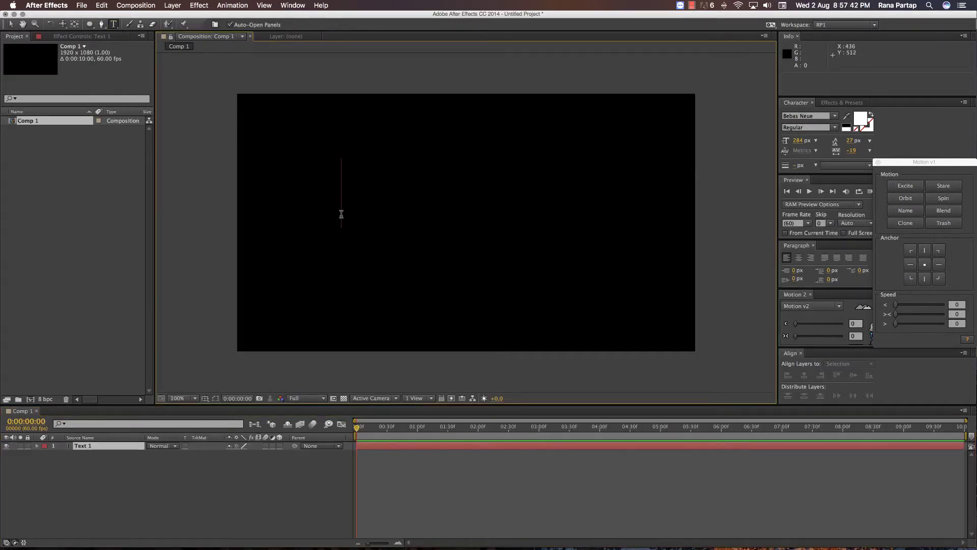
type("RED ")
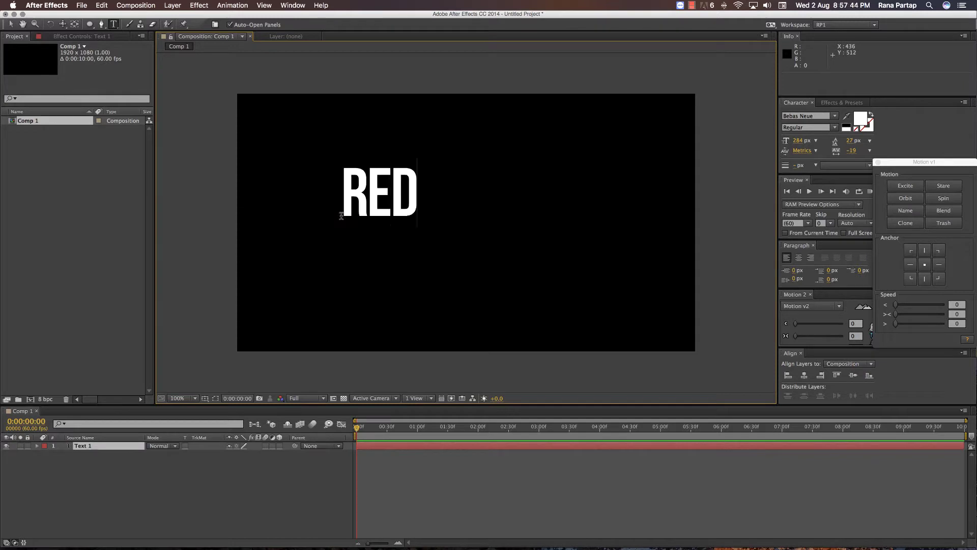
type("DRAG")
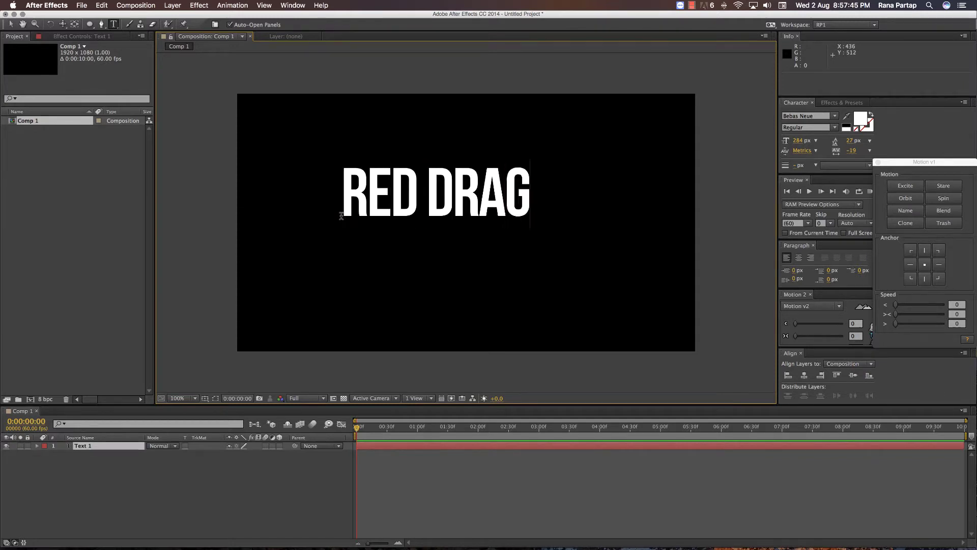
type("ON")
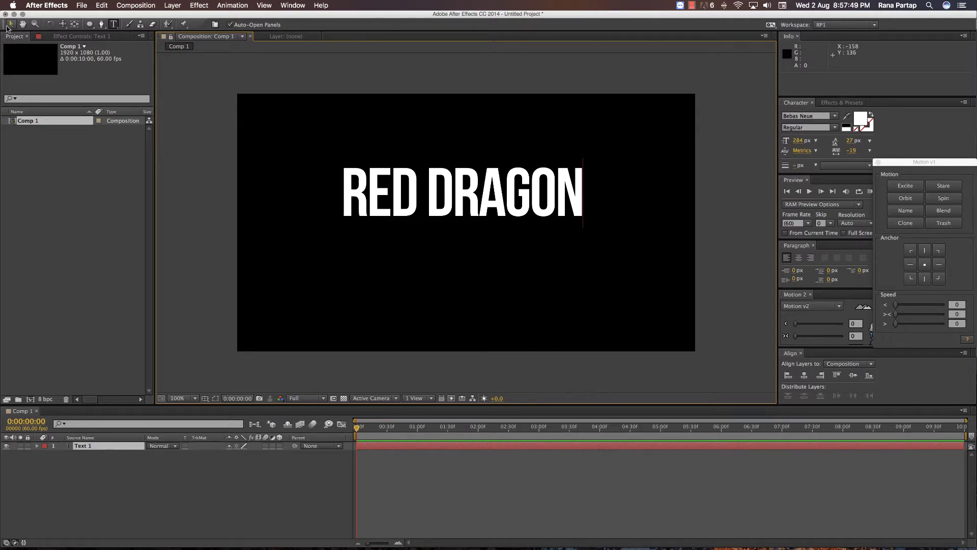
left_click(9, 25)
Centre the title's anchor point on the text and align it to the composition's horizontal and vertical centre.
left_click(563, 208)
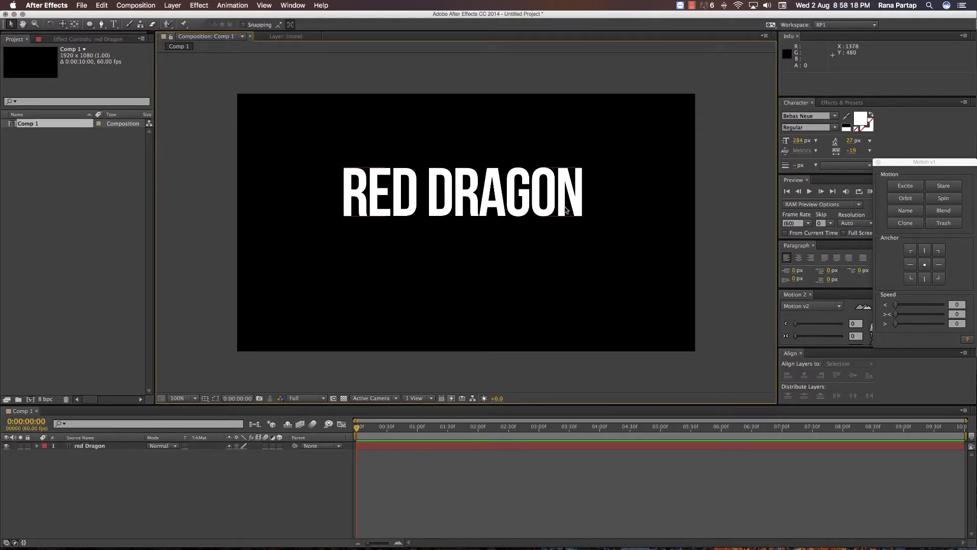
left_click(925, 264)
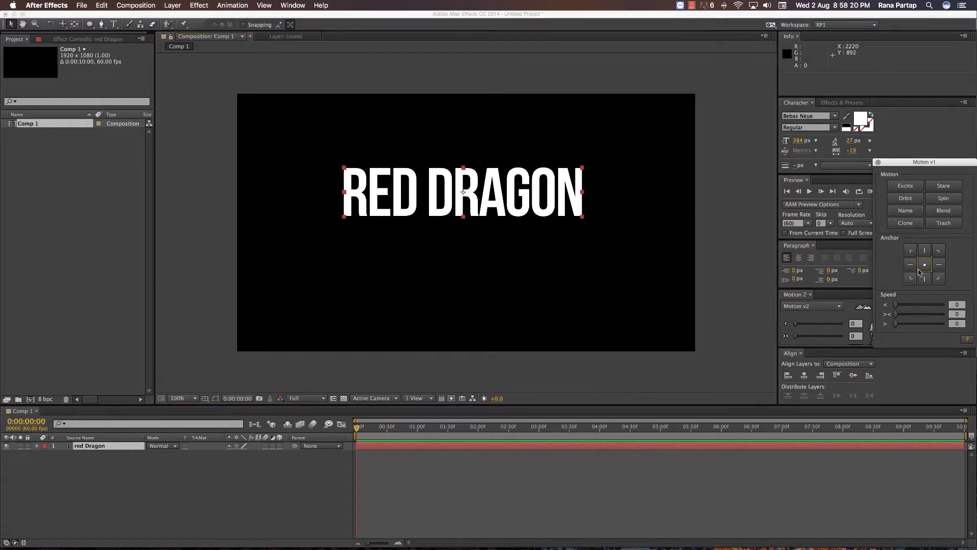
left_click(805, 376)
left_click(853, 375)
left_click(583, 288)
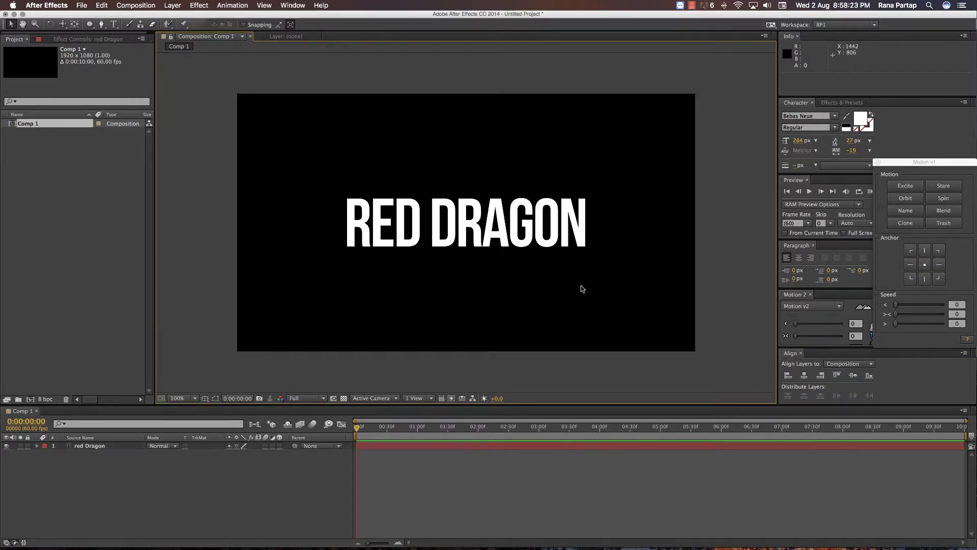
left_click(501, 233)
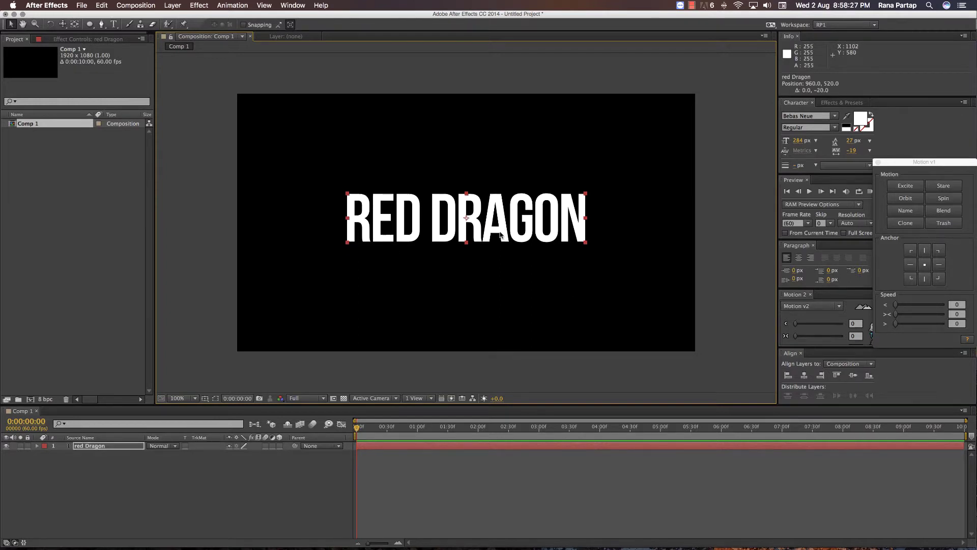
left_click(513, 263)
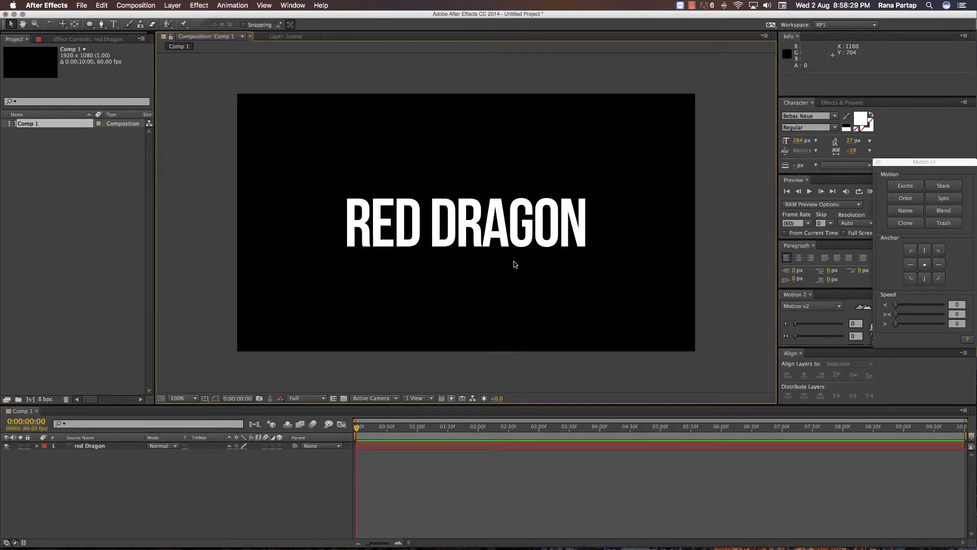
Create shapes from the RED DRAGON text, producing the red Dragon Outlines layer.
right_click(113, 445)
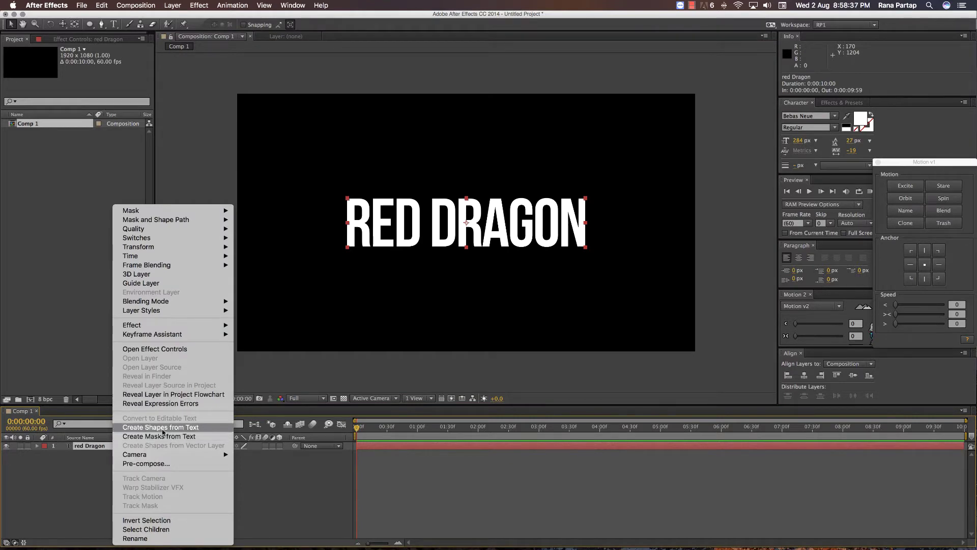
left_click(180, 432)
left_click(173, 455)
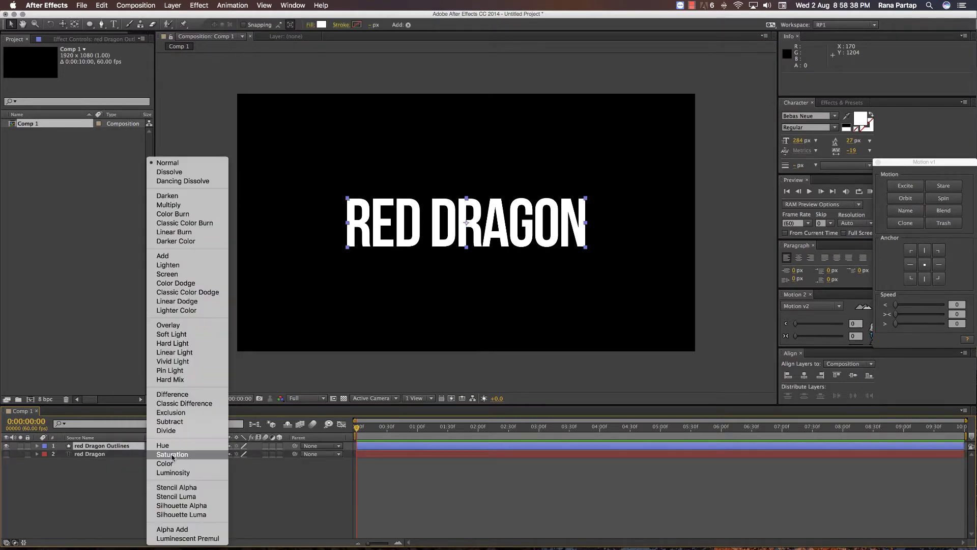
left_click(110, 469)
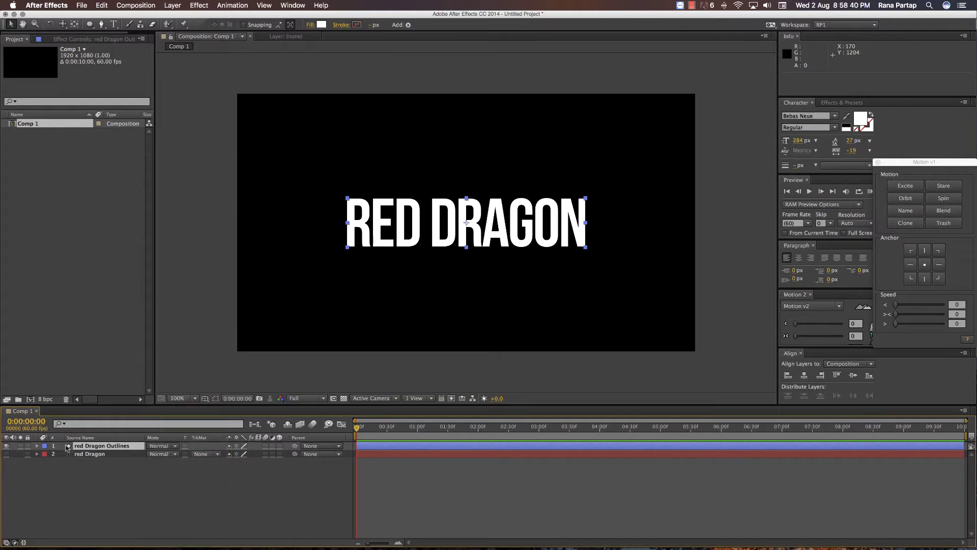
Set the red Dragon Outlines layer's label colour to Pink.
left_click(37, 446)
left_click(44, 446)
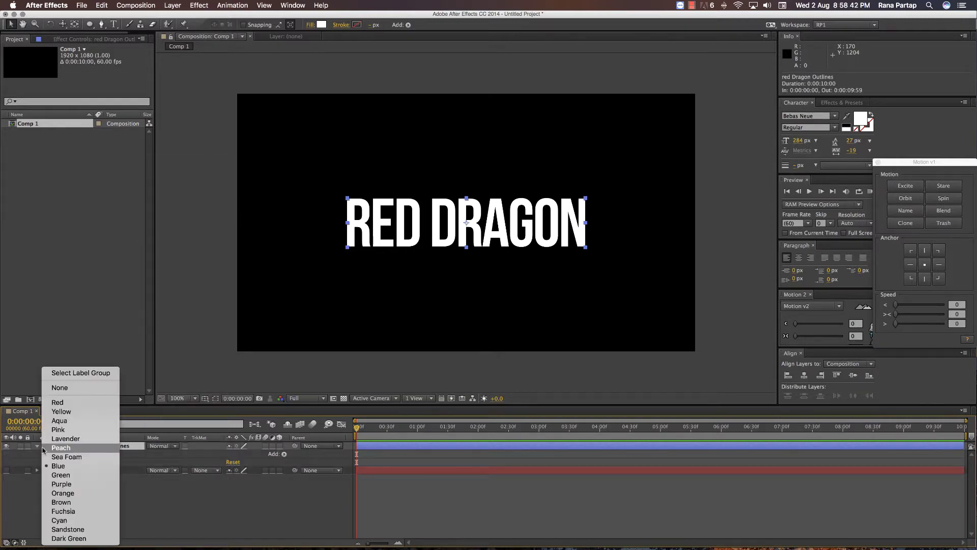
left_click(76, 434)
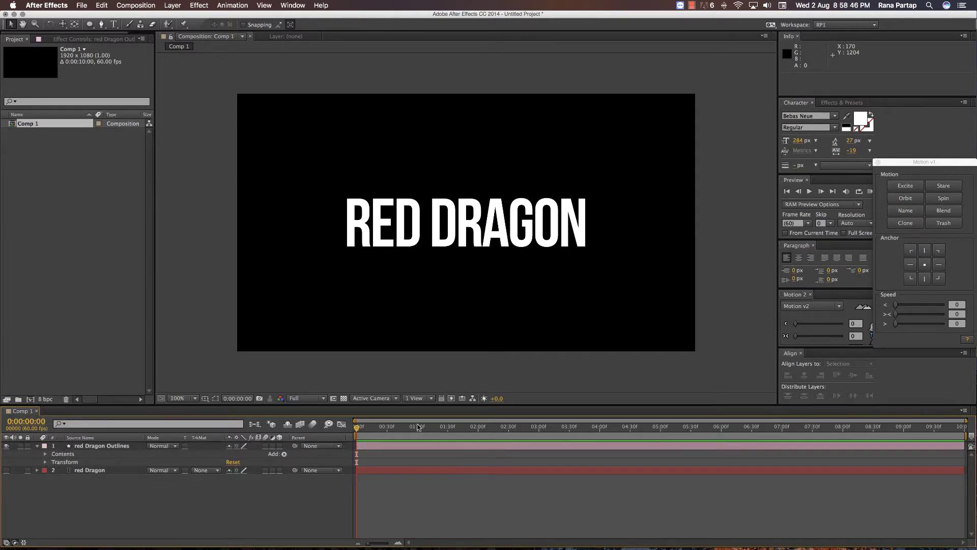
Zoom the viewer to 200% and expand Contents to reveal the separate letter groups.
left_click_drag(366, 429, 434, 428)
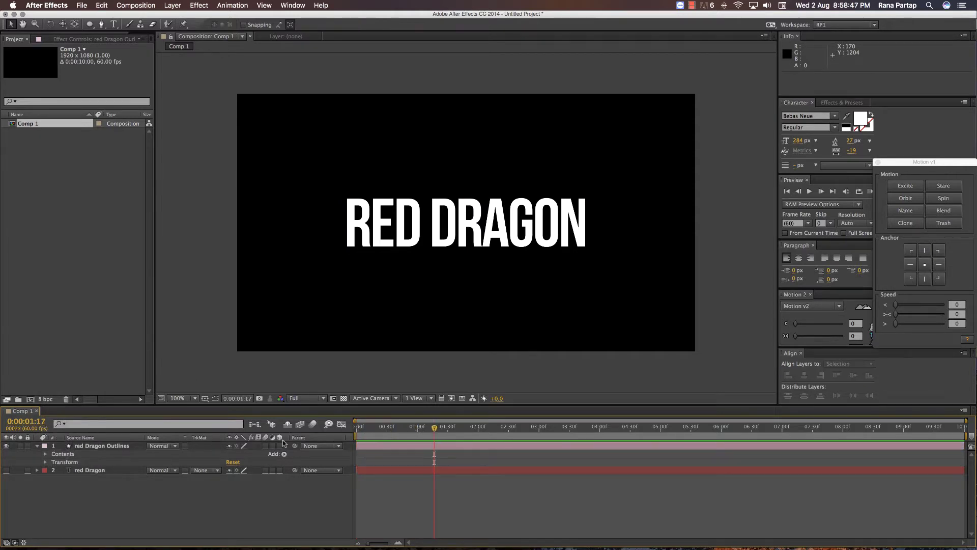
left_click(81, 446)
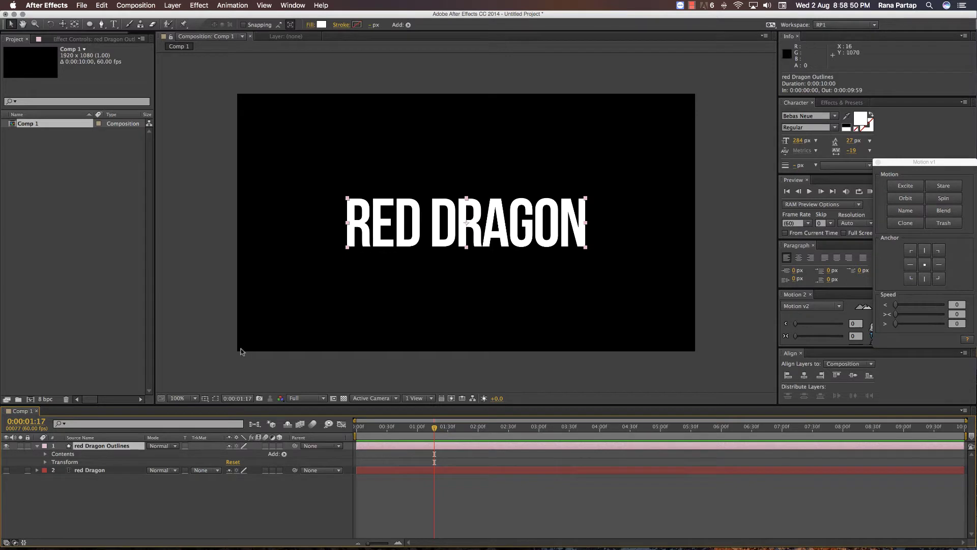
key("period")
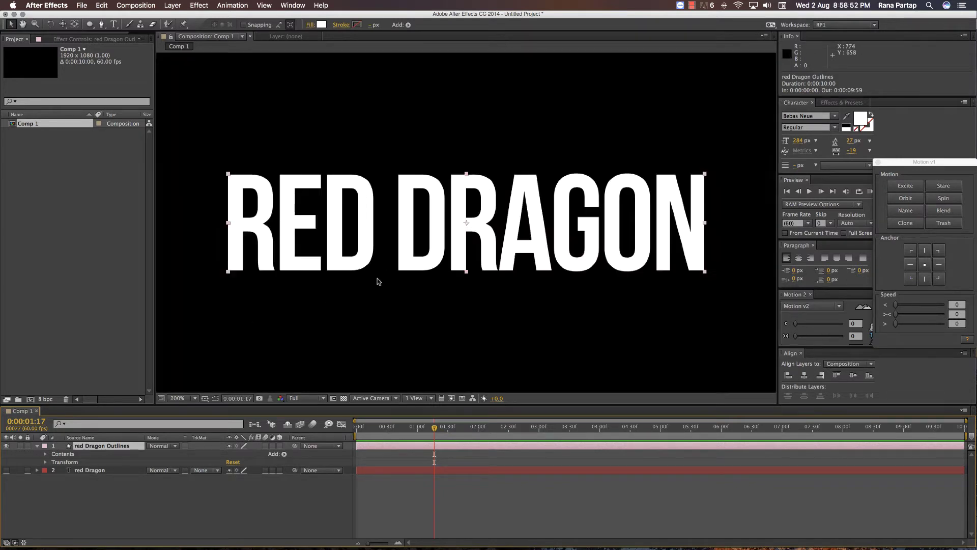
left_click(230, 394)
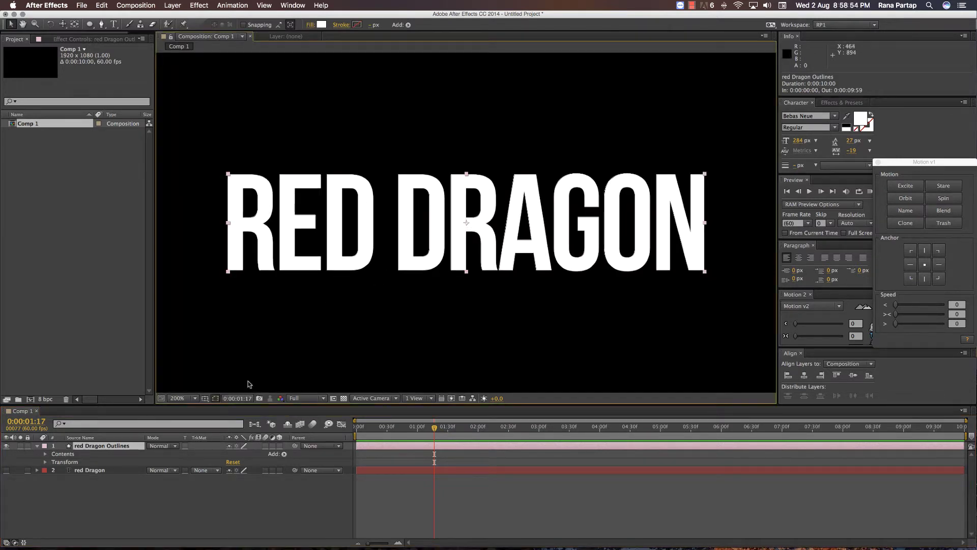
left_click(95, 453)
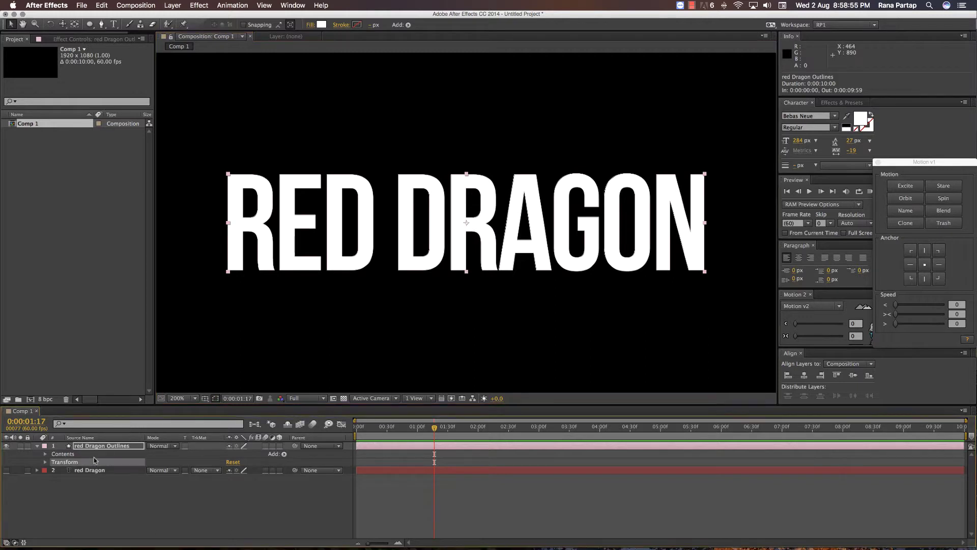
left_click(46, 454)
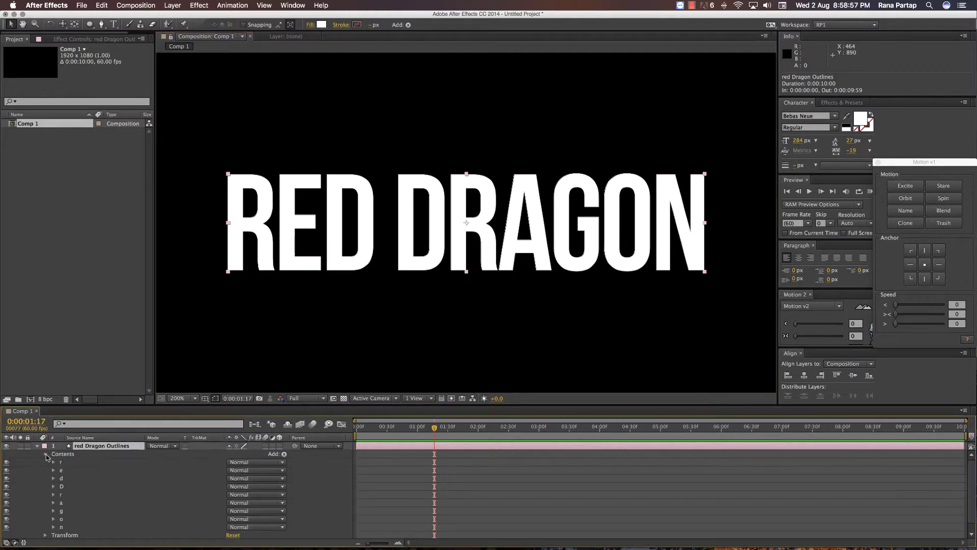
left_click(60, 462)
left_click(69, 479)
left_click(70, 486)
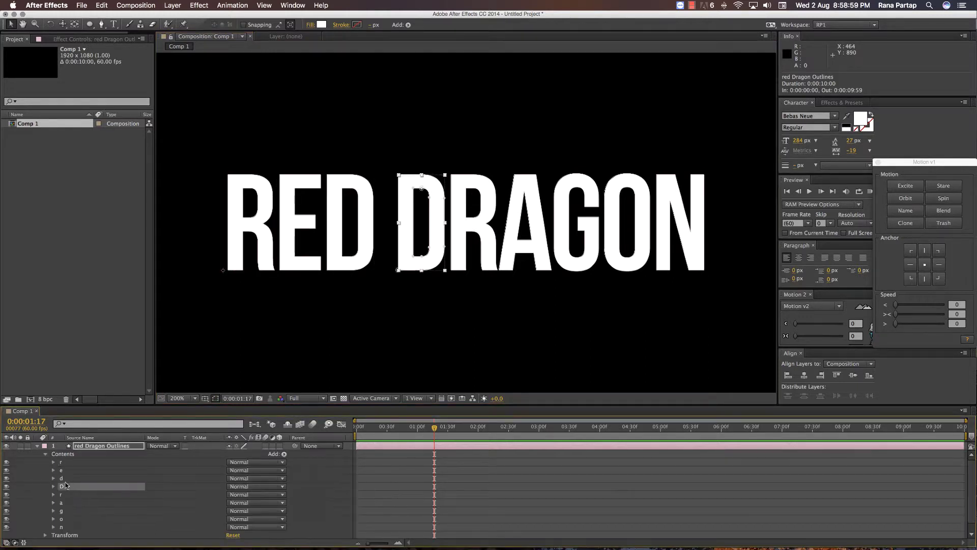
left_click(75, 494)
left_click(68, 503)
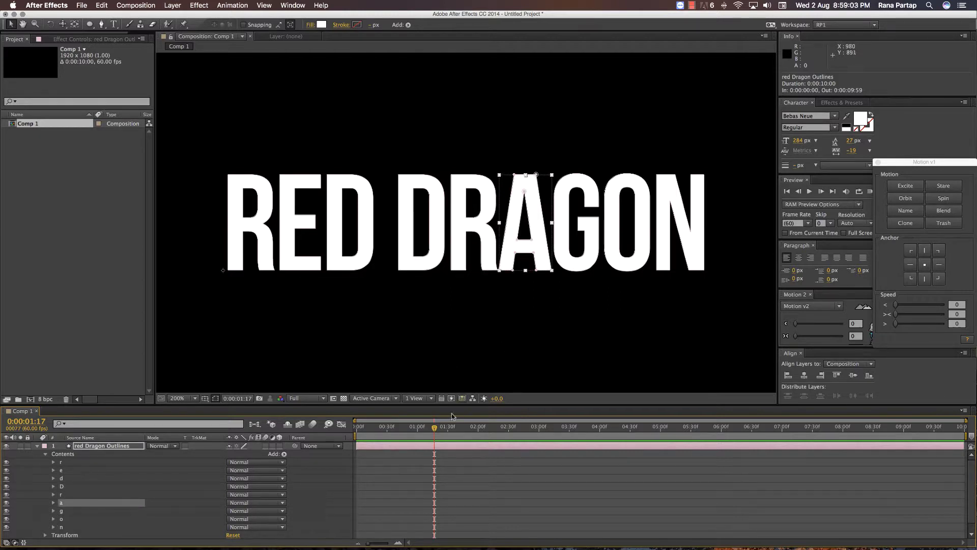
RAM preview the title and leave the playhead at about 0:00:05:00.
left_click_drag(487, 433, 572, 430)
key("KP_0")
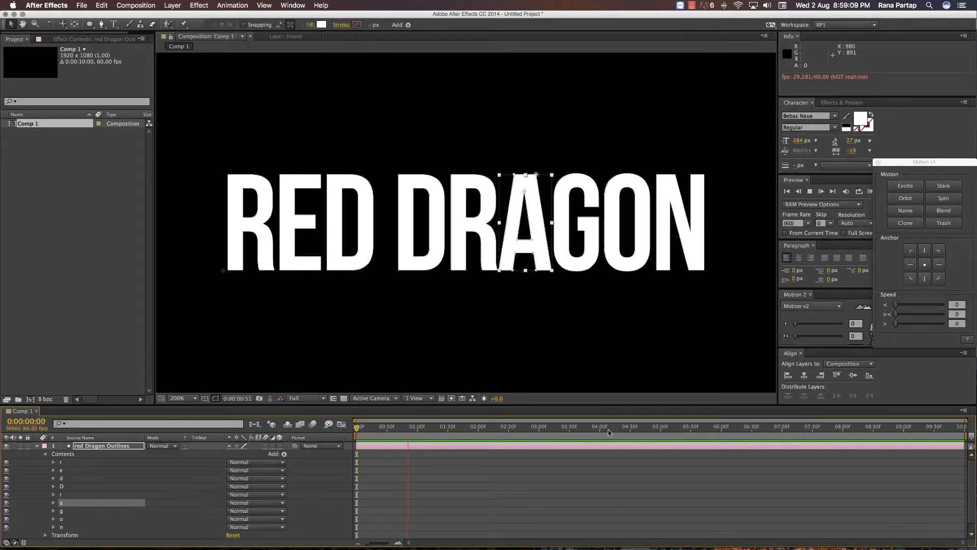
left_click_drag(692, 434, 663, 436)
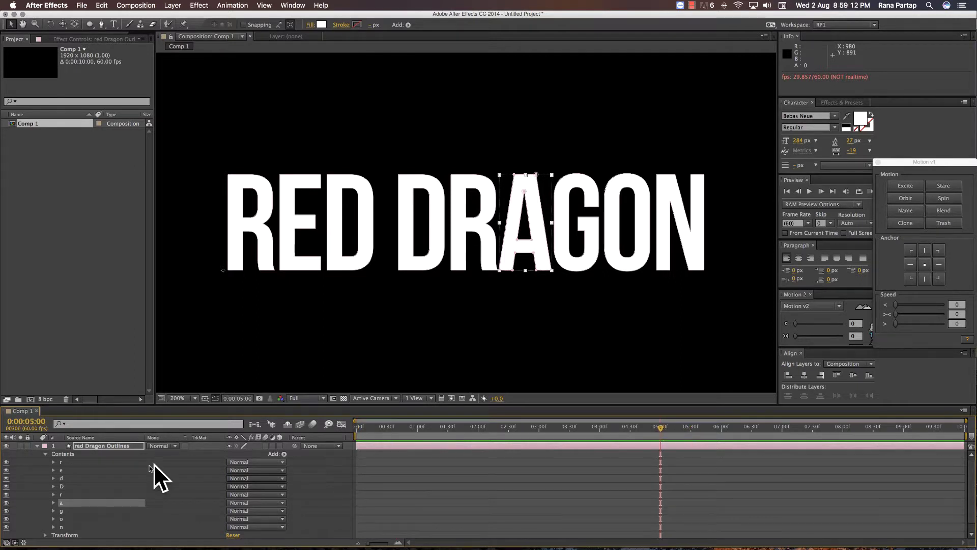
left_click(658, 283)
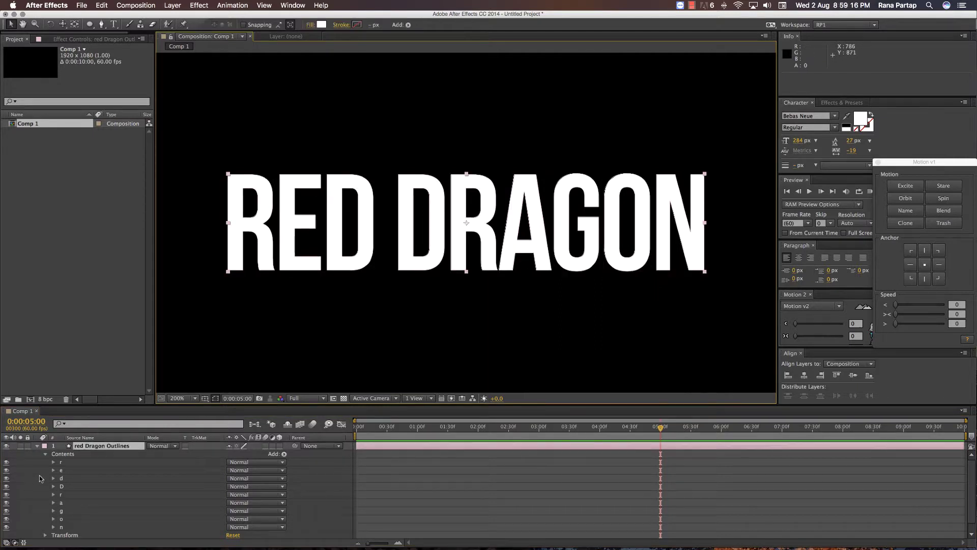
Expand the n group's Stroke 1 and set a Path keyframe at 0:00:05:00.
left_click(60, 527)
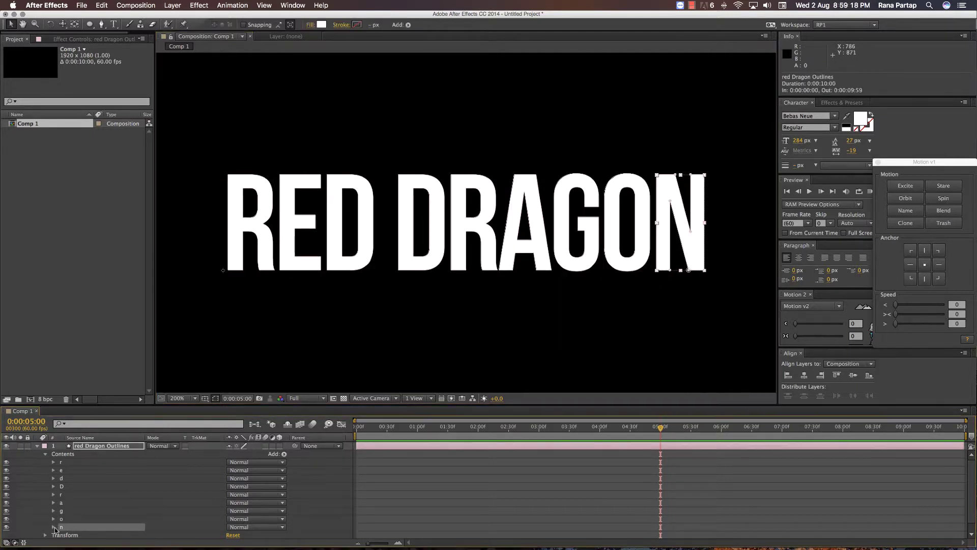
left_click(53, 527)
scroll(131, 519, "down", 2)
left_click(64, 520)
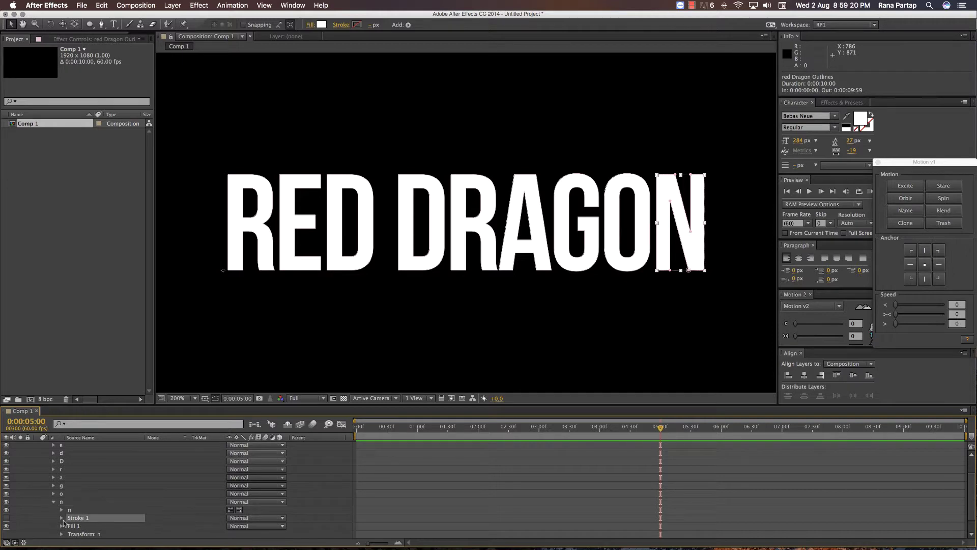
left_click(62, 518)
scroll(113, 526, "down", 3)
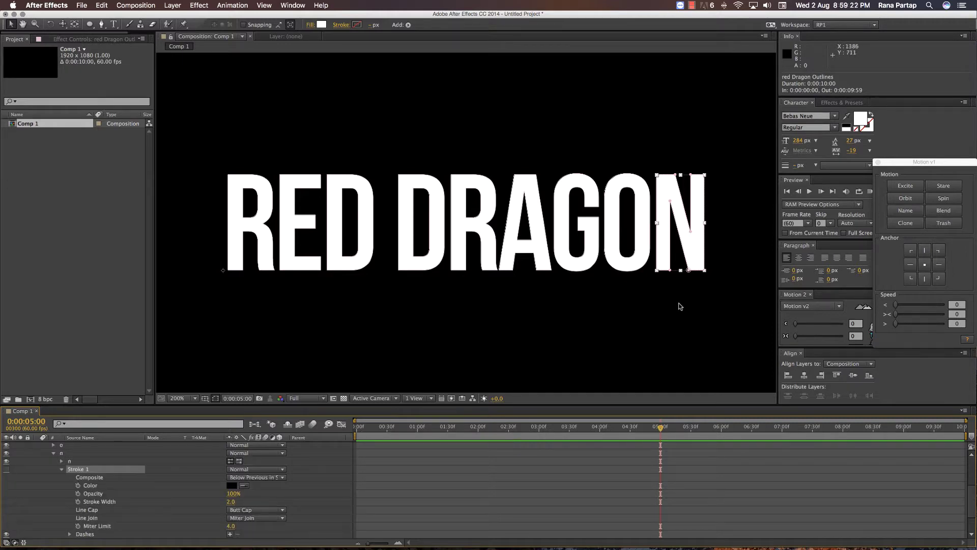
scroll(681, 306, "up", 2)
left_click_drag(631, 295, 428, 239)
key("v")
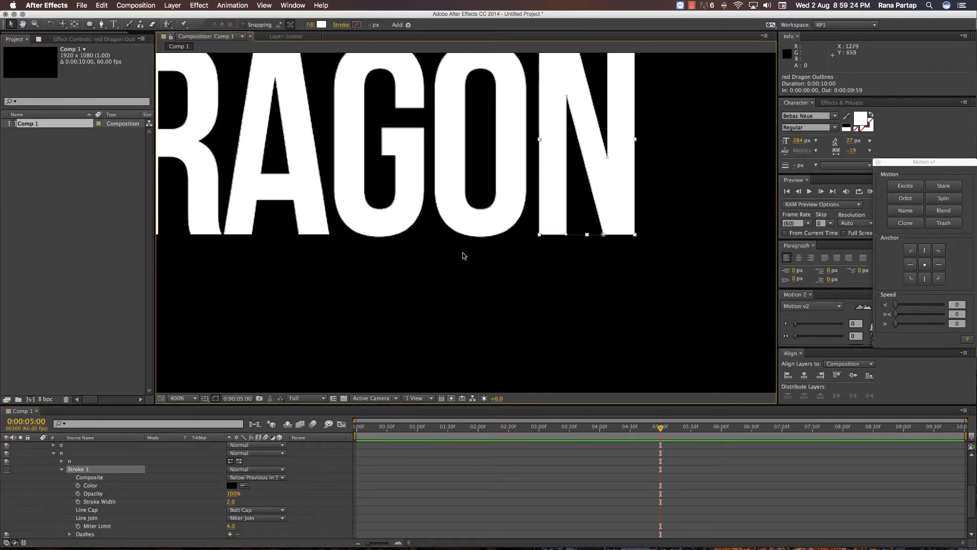
left_click(586, 253)
left_click(615, 234)
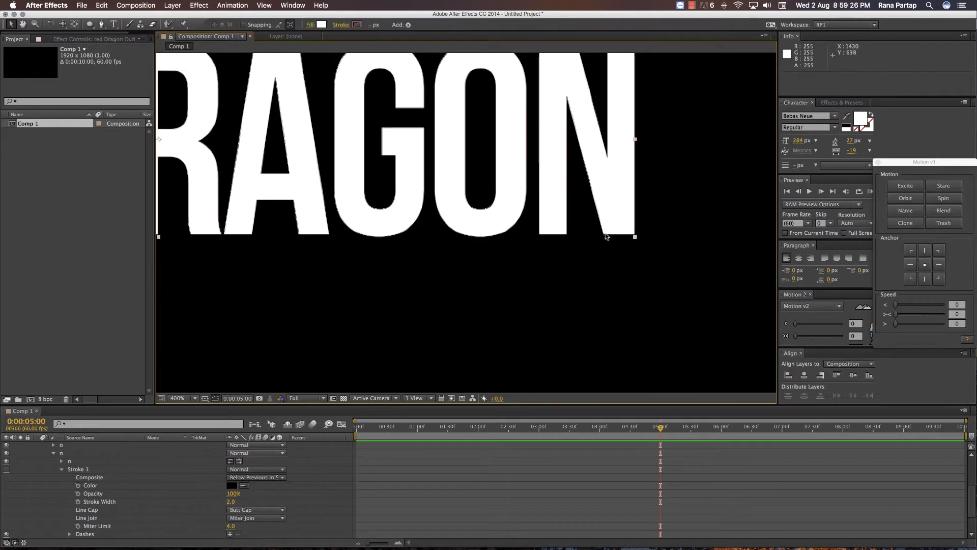
left_click(69, 461)
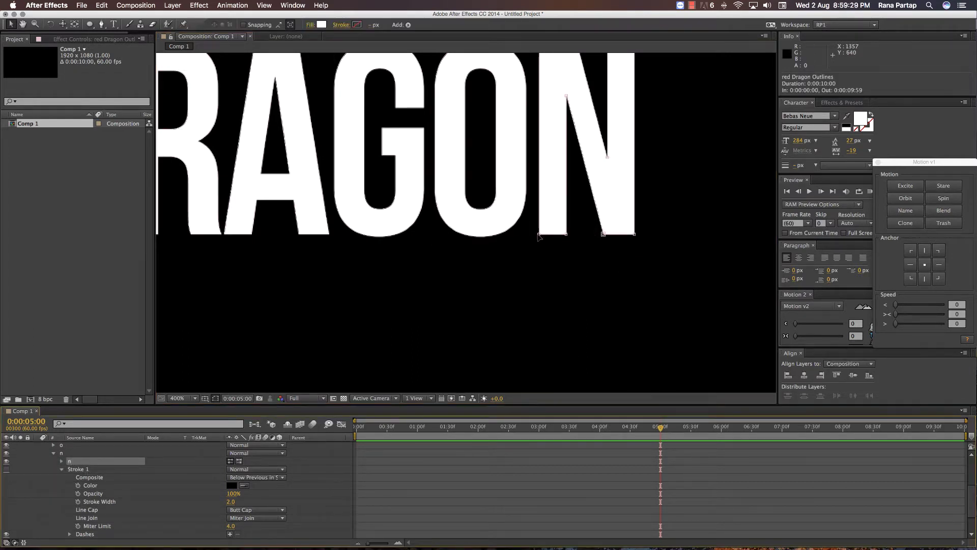
left_click(566, 237)
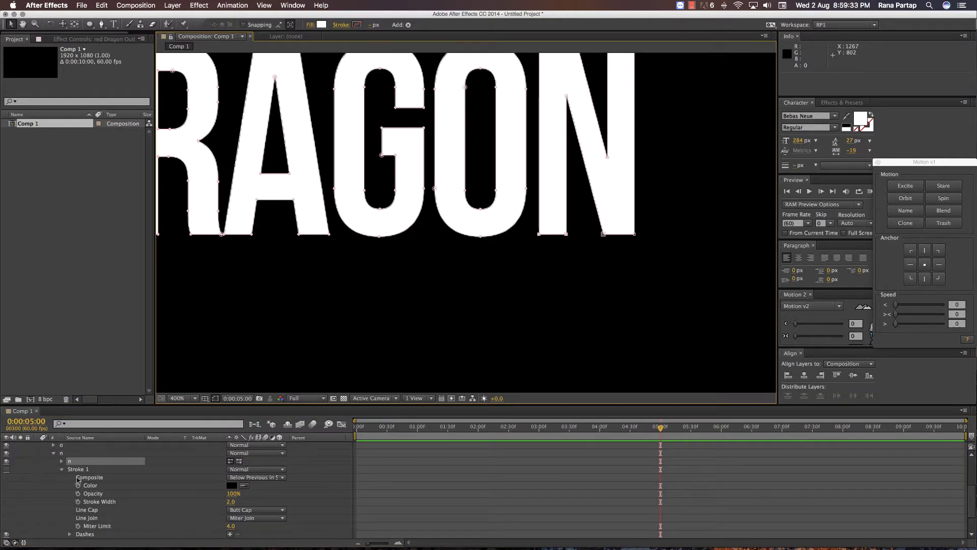
left_click(62, 461)
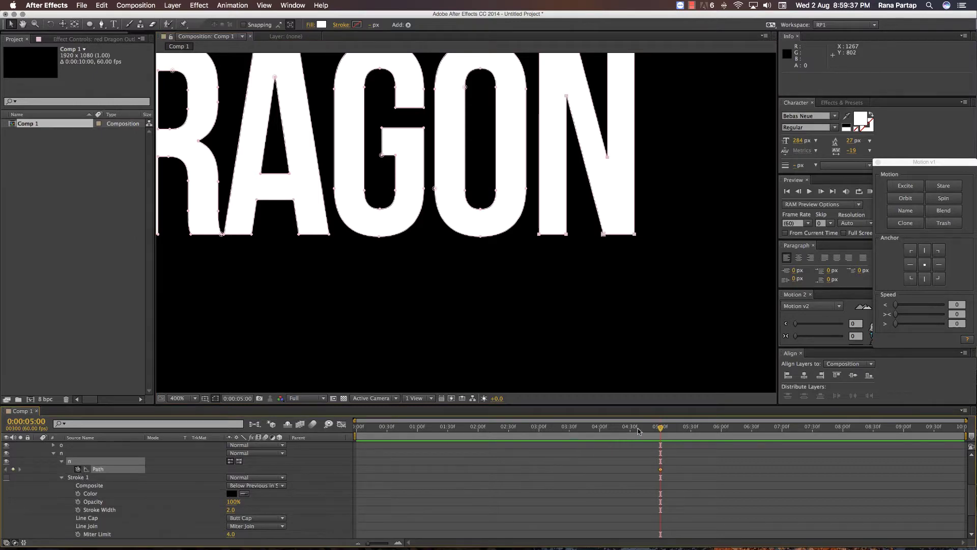
At the first frame, drag the N's bottom vertex far down into a long drip.
key("Home")
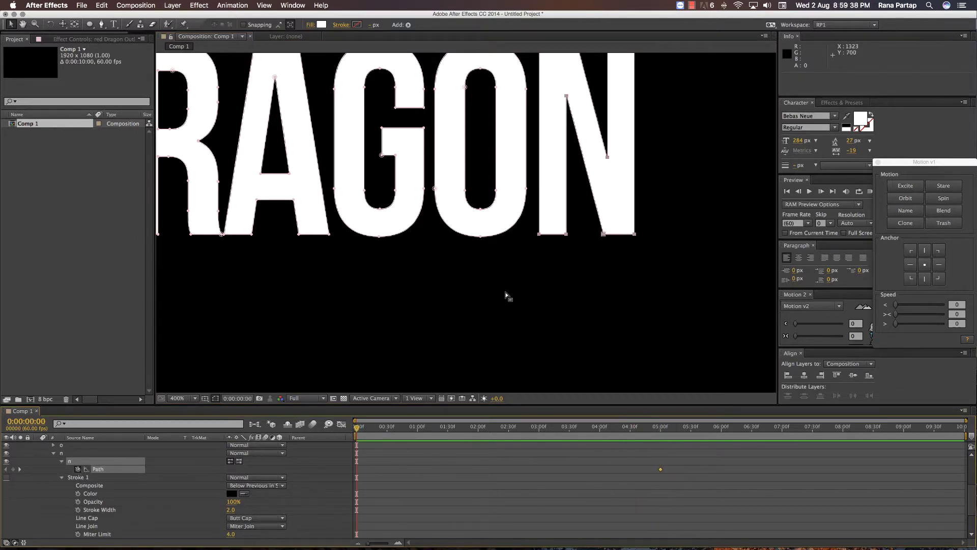
key("comma")
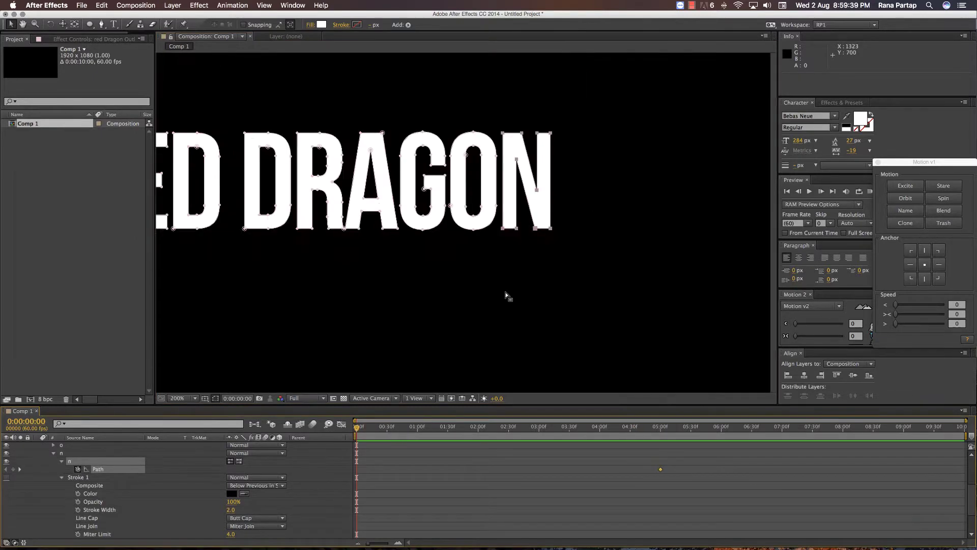
key("comma")
key("period")
key("period")
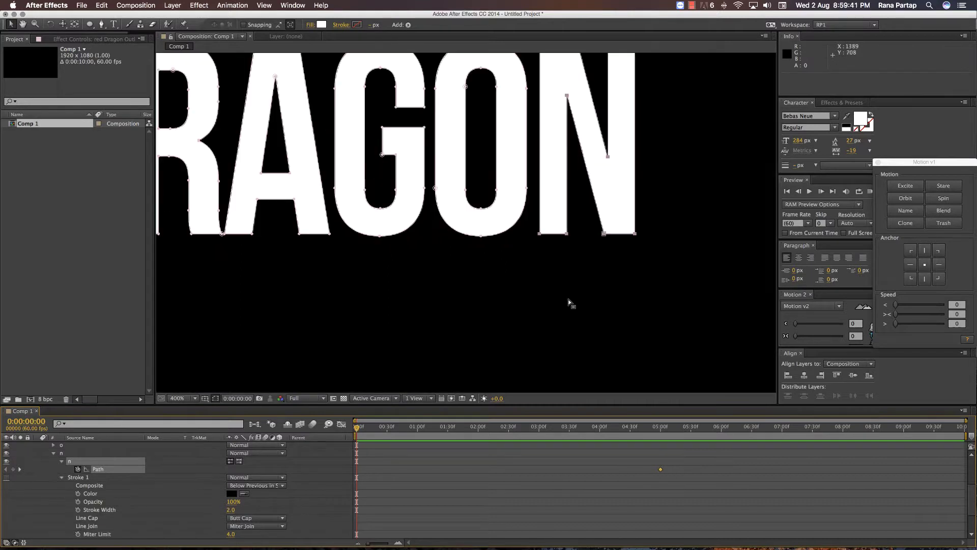
left_click(569, 300)
double_click(557, 236)
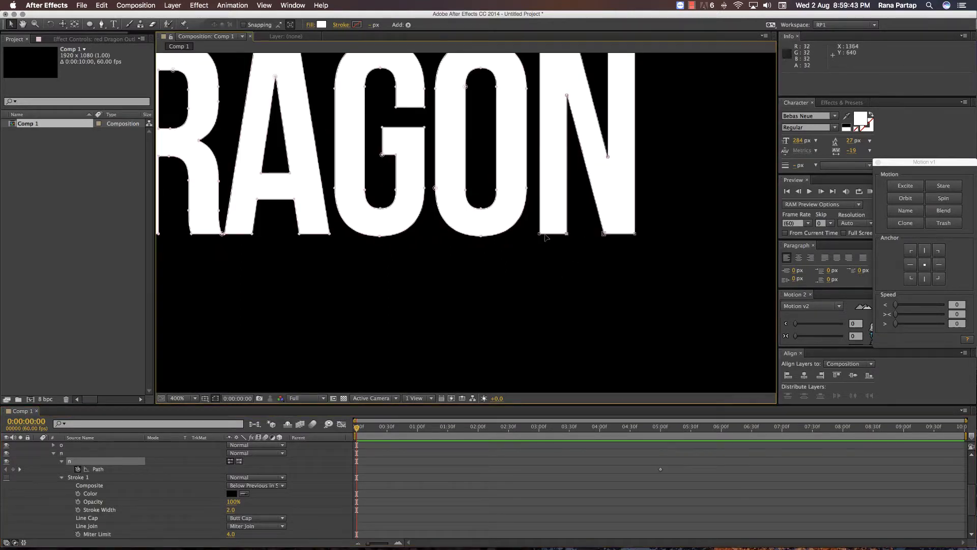
left_click_drag(566, 235, 569, 419)
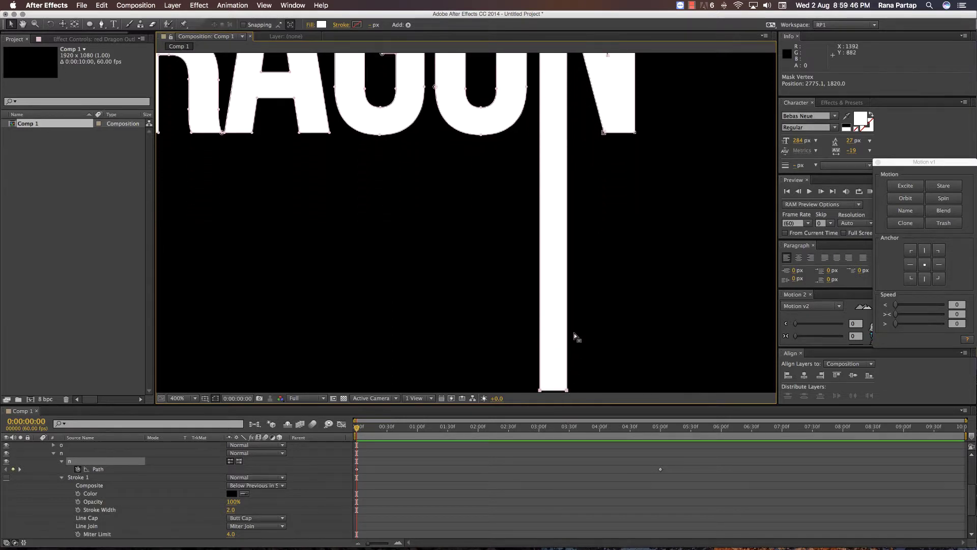
left_click_drag(568, 419, 573, 334)
scroll(570, 252, "down", 6)
Scrub to about 0:00:03:15 to watch the N's drip shorten, then recentre the view on the title.
left_click(565, 241)
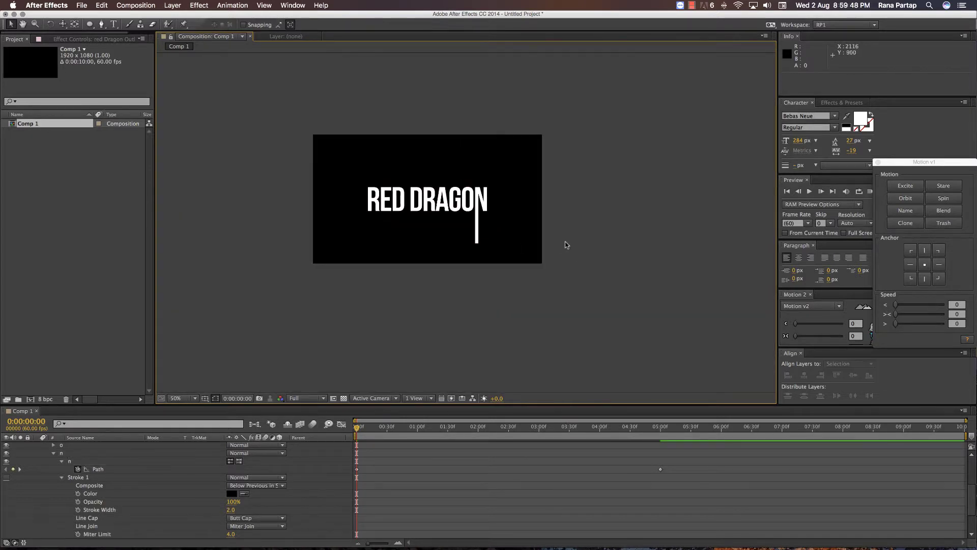
key("space")
scroll(488, 292, "up", 4)
mouse_move(435, 424)
left_mouse_down()
mouse_move(623, 442)
mouse_move(554, 442)
left_mouse_up()
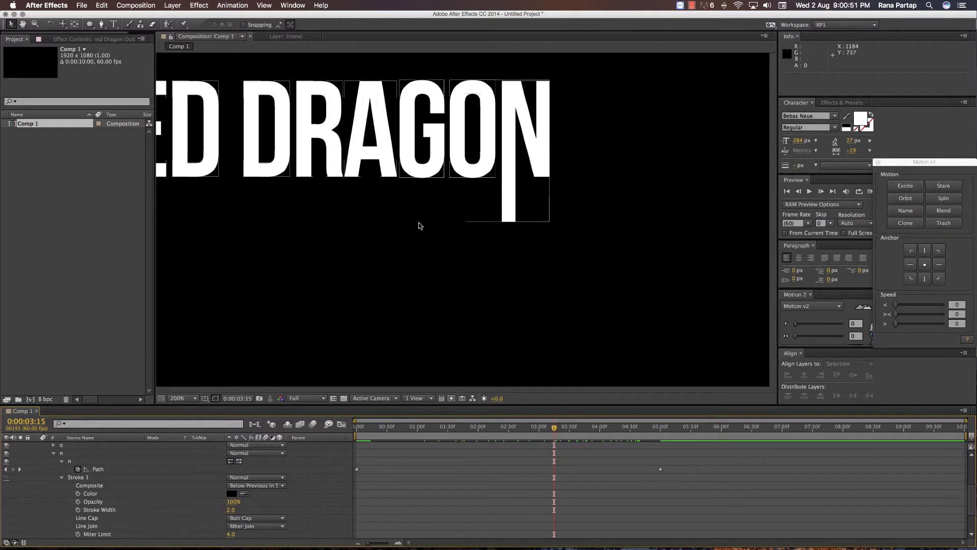
key("space")
left_click_drag(381, 212, 523, 247)
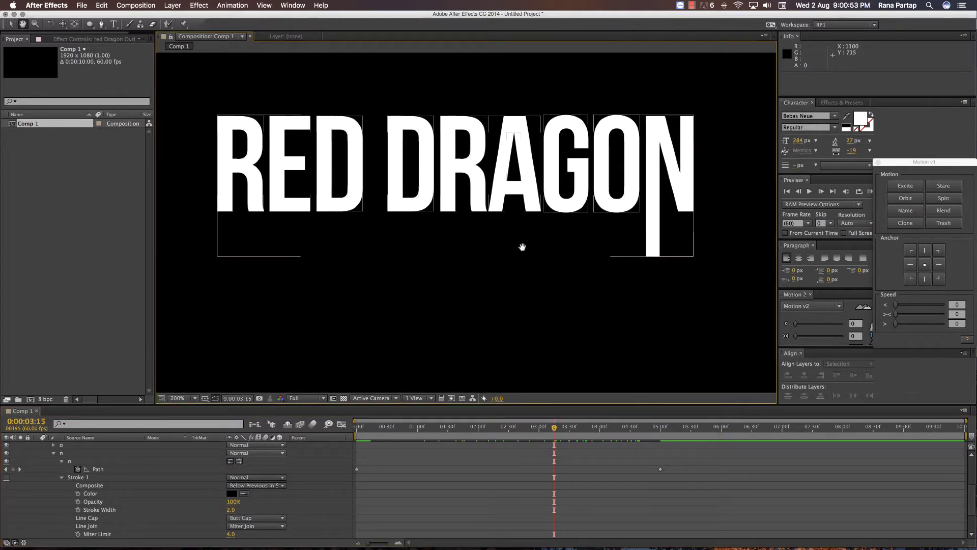
left_click_drag(436, 247, 430, 240)
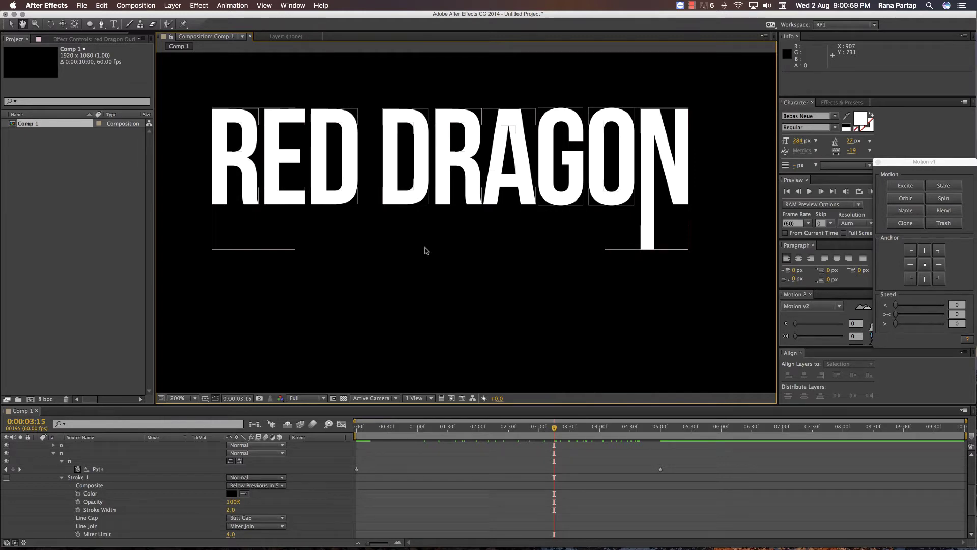
Return to frame 0 and zoom to 400% on AGON to see the full-length drip.
key("v")
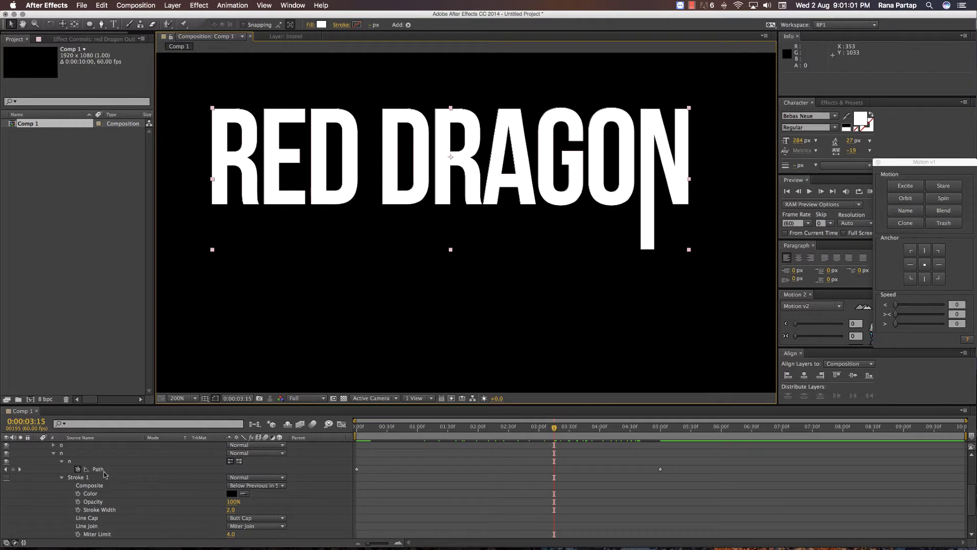
scroll(105, 474, "up", 5)
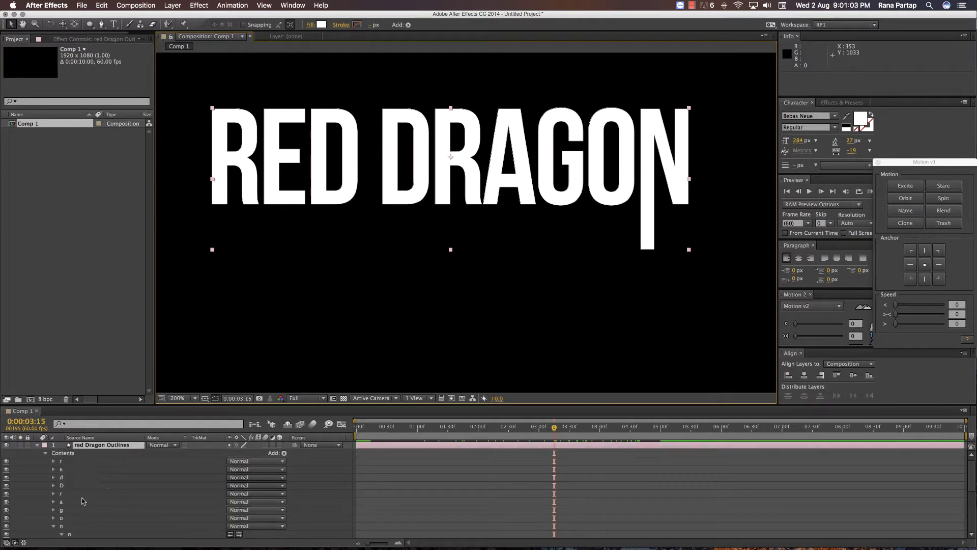
key("comma")
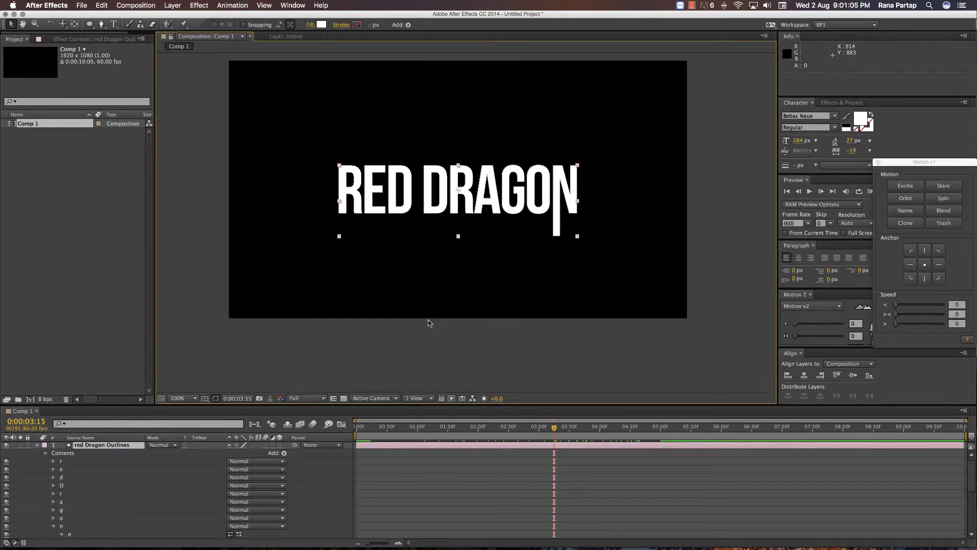
key("period")
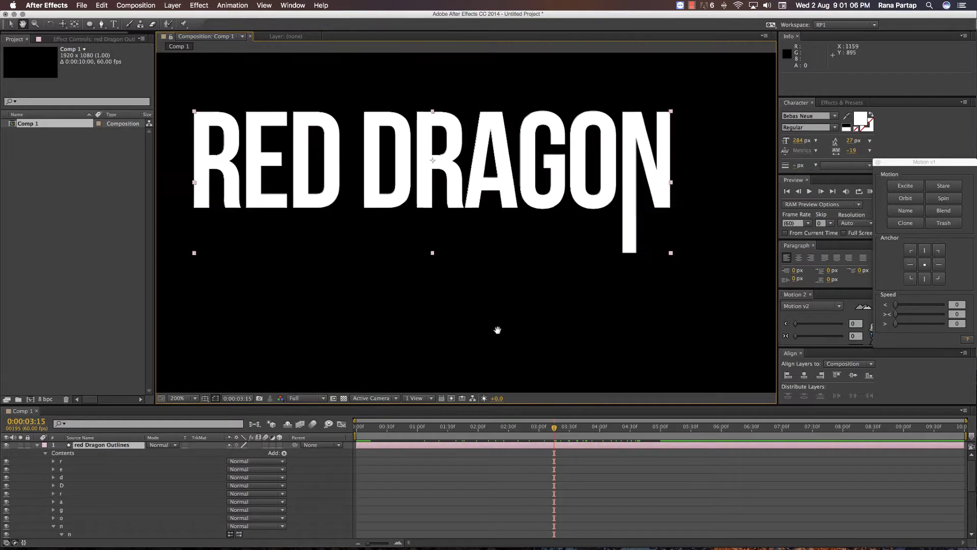
left_click_drag(515, 327, 468, 331)
left_click(444, 427)
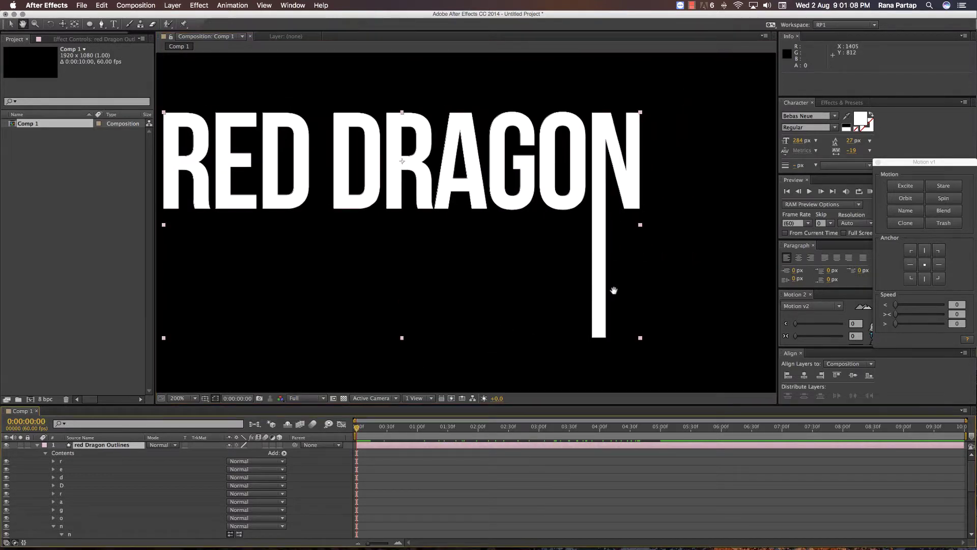
key("Home")
key("period")
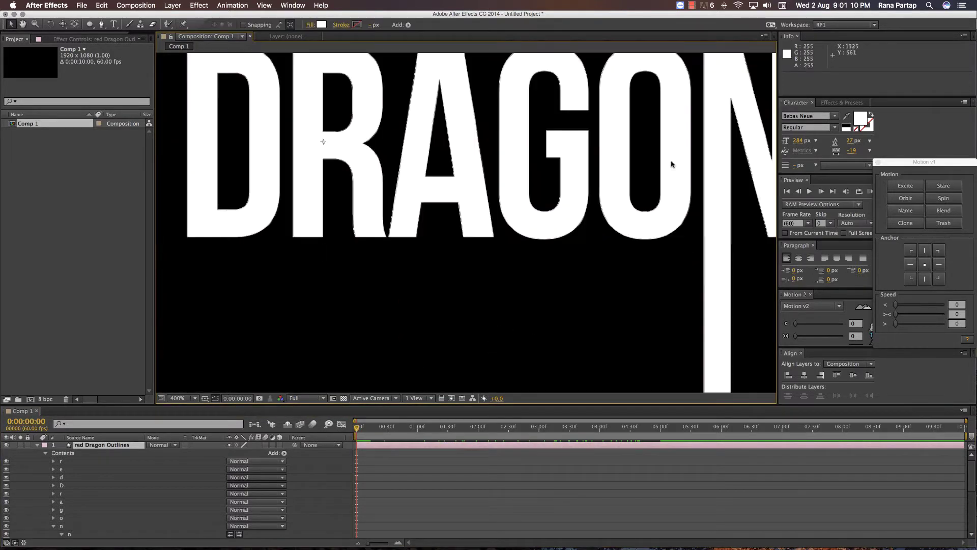
left_click_drag(670, 161, 515, 267)
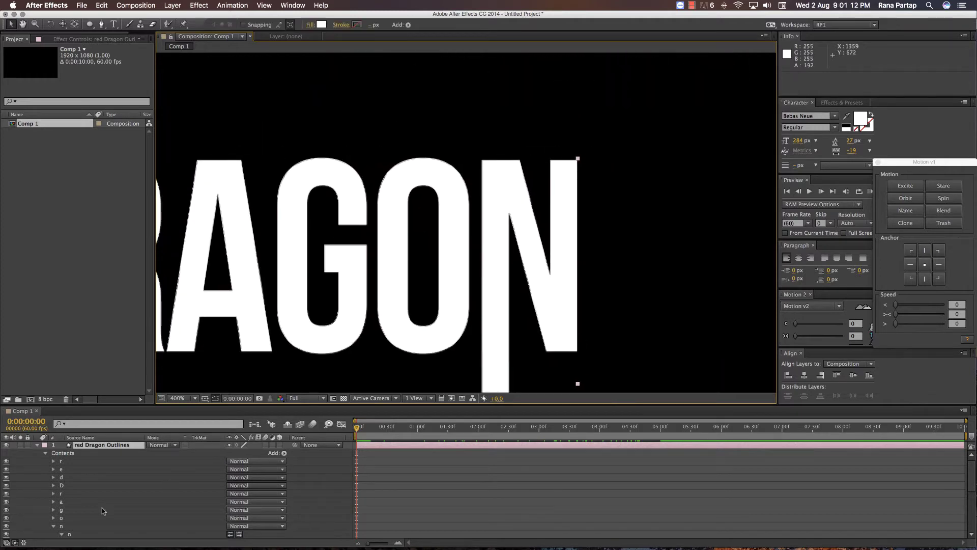
left_click(58, 527)
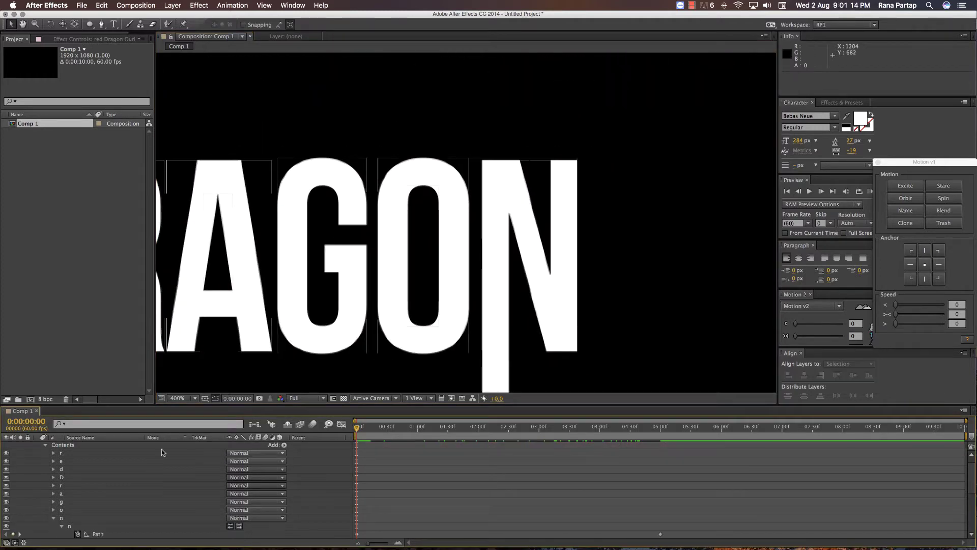
Select the N's path at the 5-second keyframe with its stroke settings expanded.
left_click(74, 526)
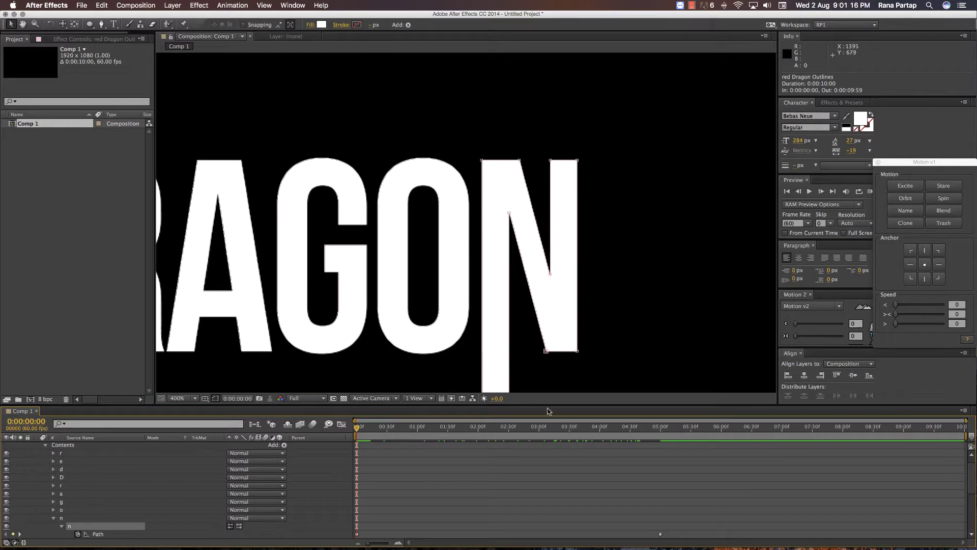
left_click_drag(667, 433, 661, 434)
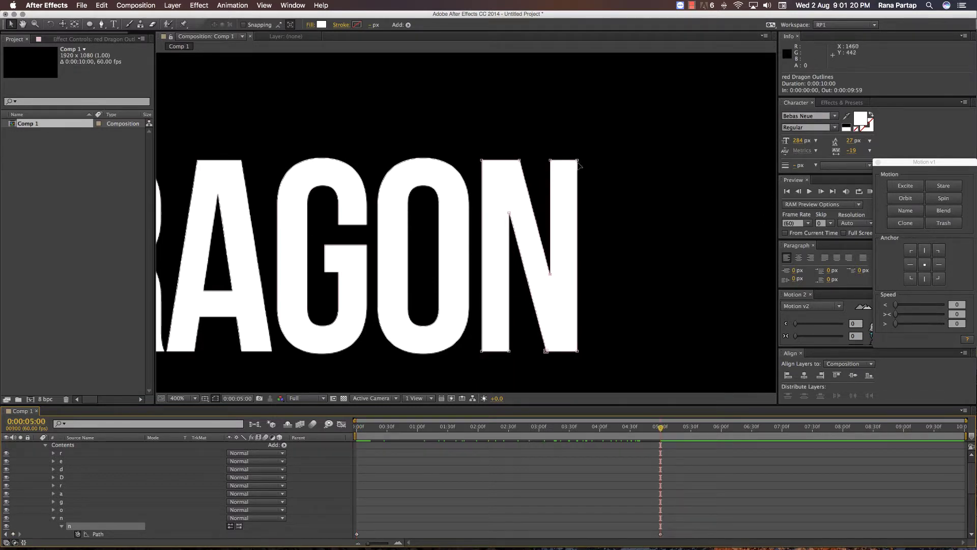
left_click(554, 162)
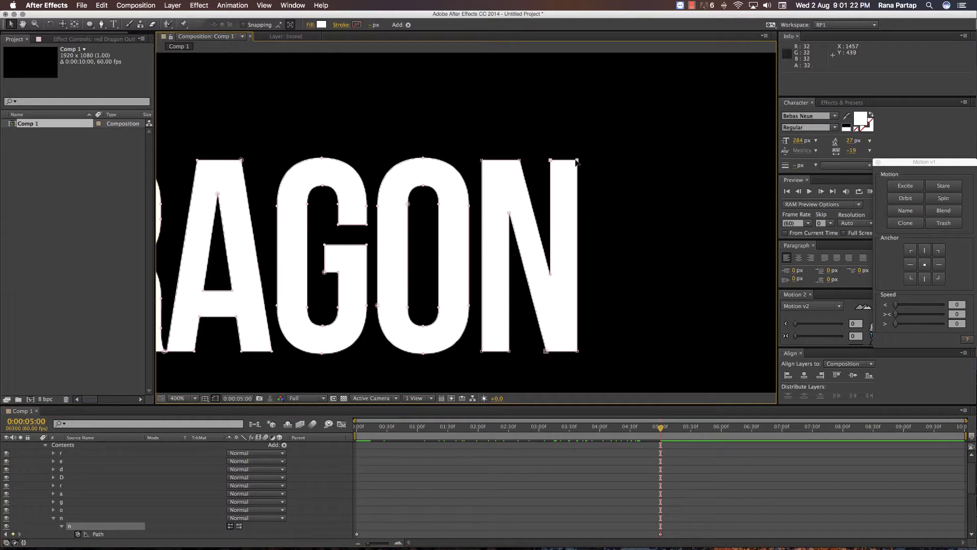
scroll(146, 468, "down", 1)
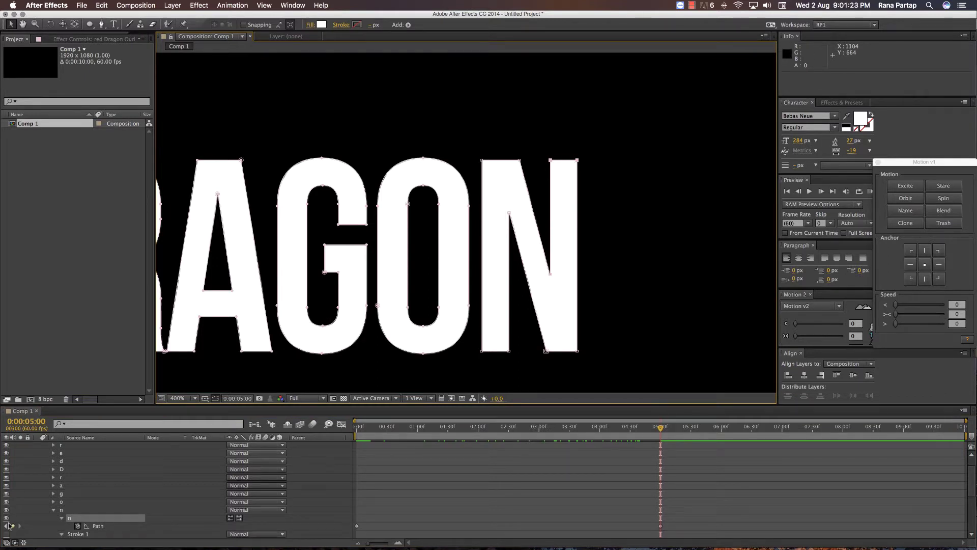
left_click(59, 534)
scroll(59, 534, "down", 1)
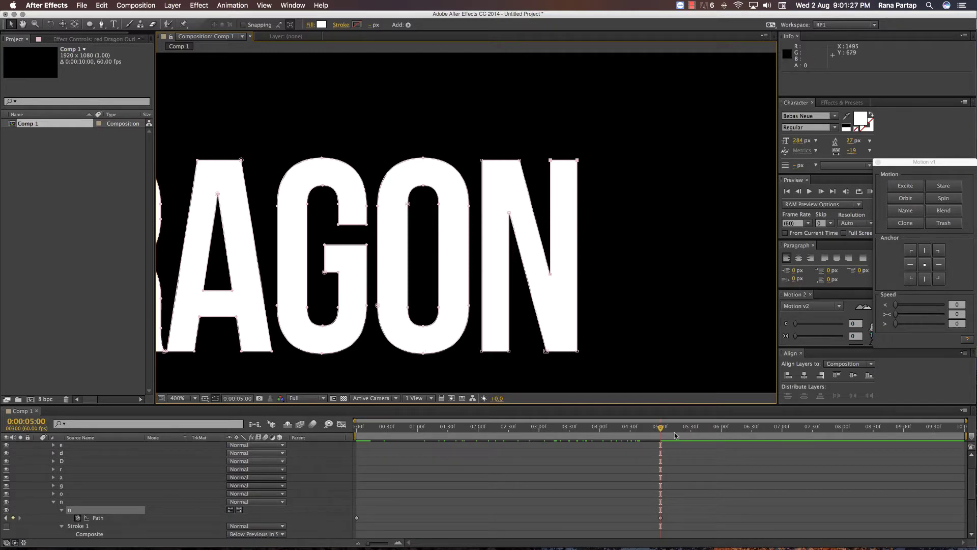
At frame 0, stretch the N's right stem far upward and scrub to confirm it eases back.
left_click_drag(662, 430, 351, 419)
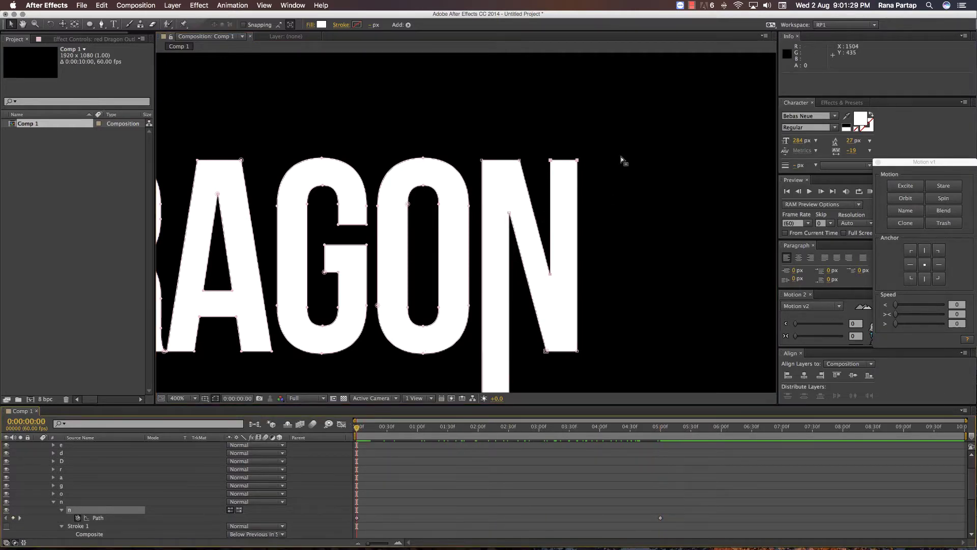
left_click(560, 162)
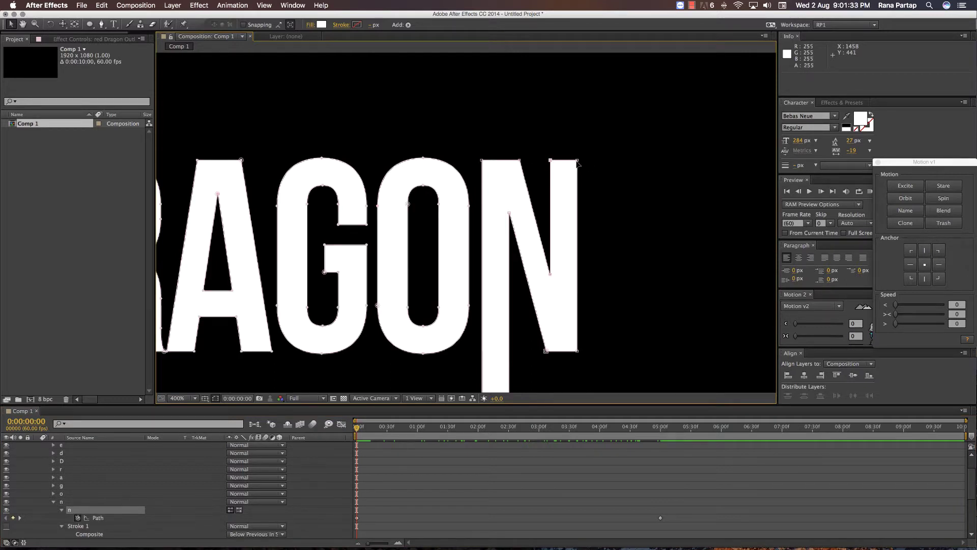
left_click_drag(578, 161, 577, 54)
scroll(611, 178, "up", 3)
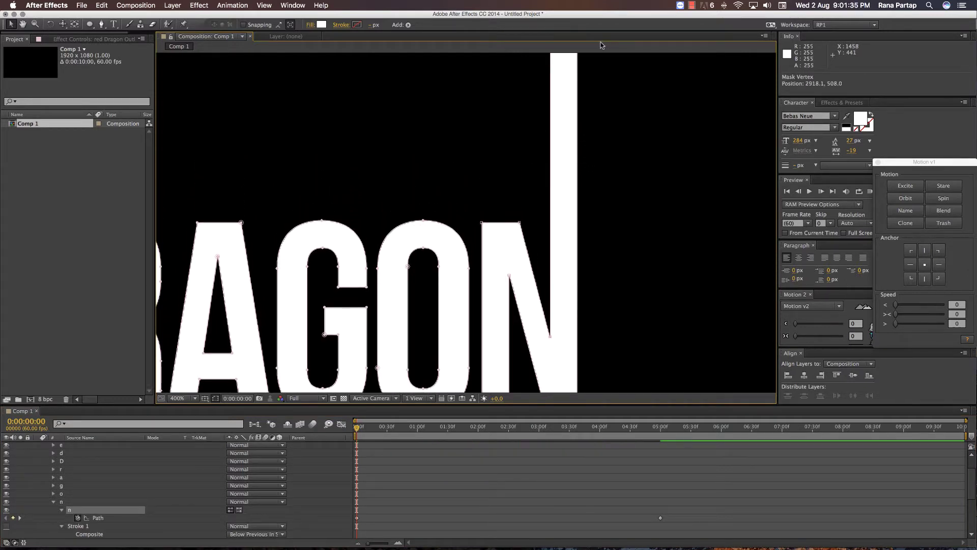
left_click(410, 440)
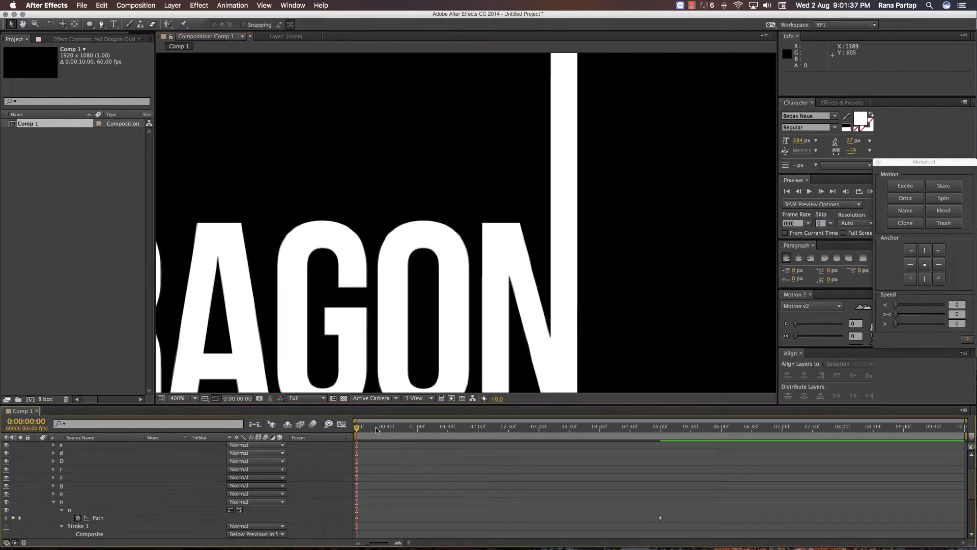
left_click_drag(377, 430, 516, 429)
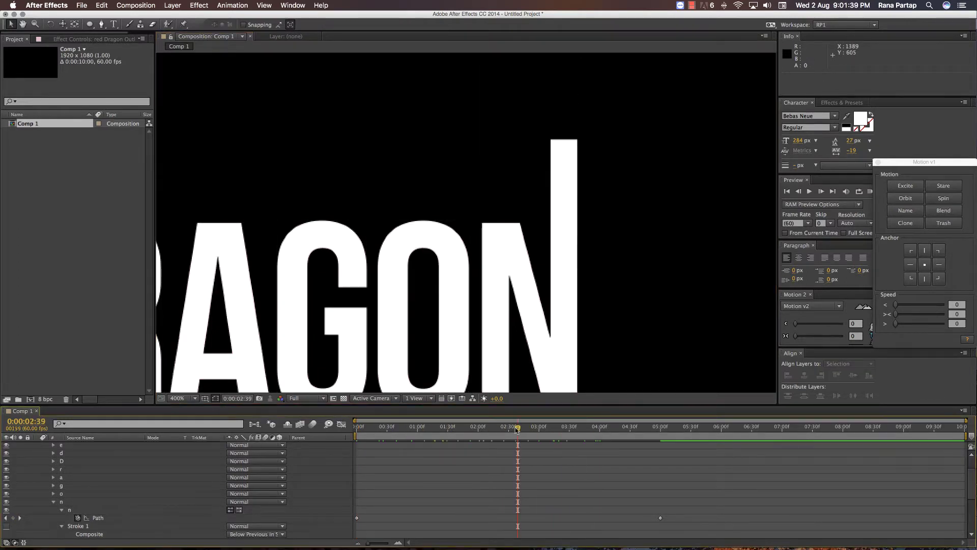
scroll(484, 299, "down", 1)
scroll(481, 300, "down", 1)
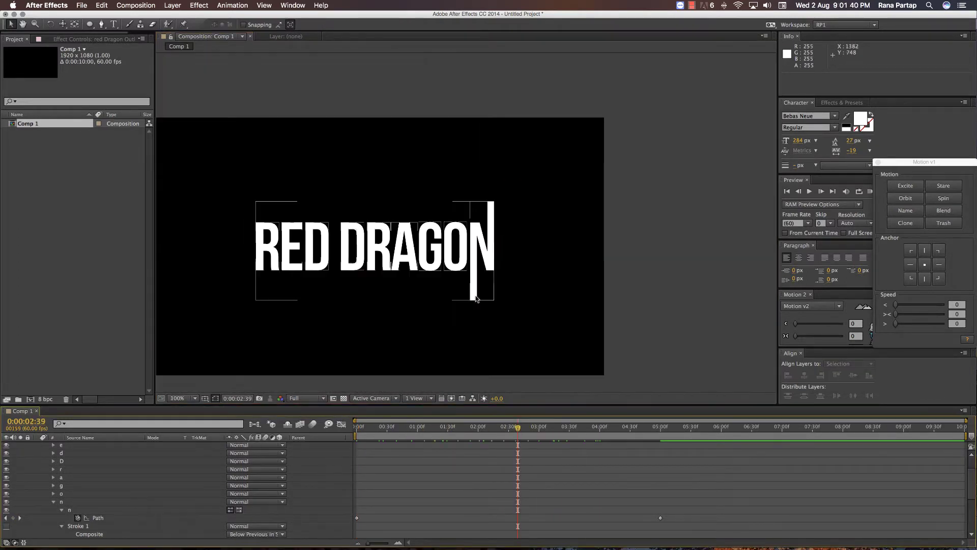
left_click_drag(436, 279, 531, 279)
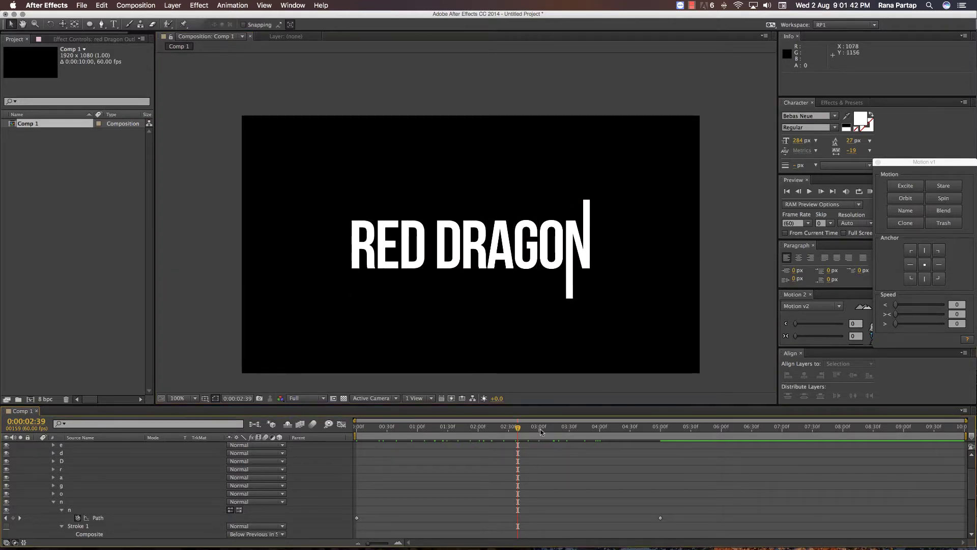
left_click_drag(541, 432, 630, 444)
left_click_drag(630, 444, 416, 443)
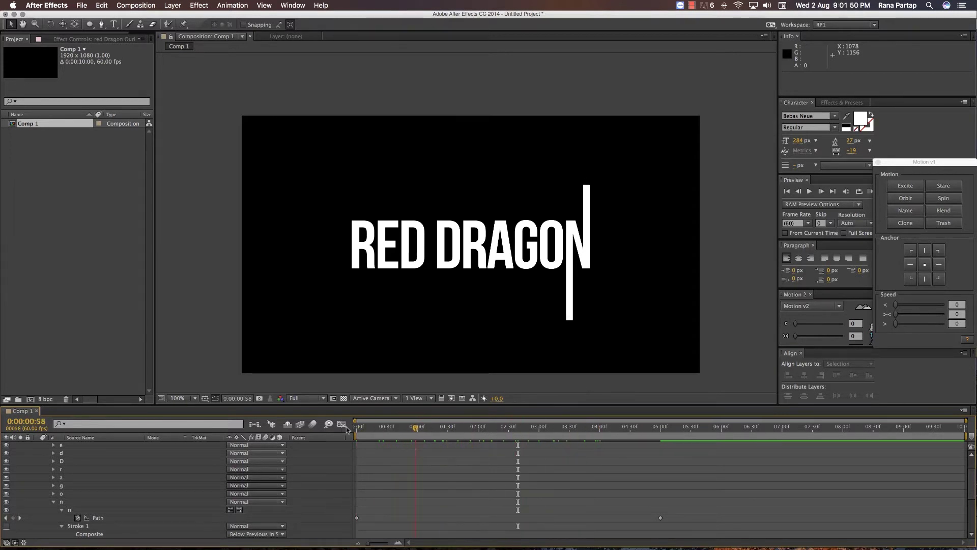
key("space")
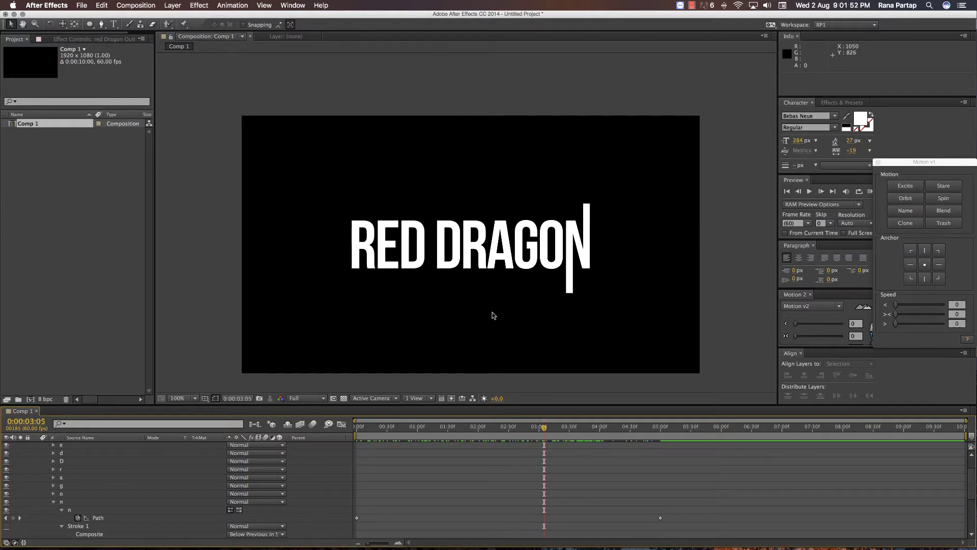
key("period")
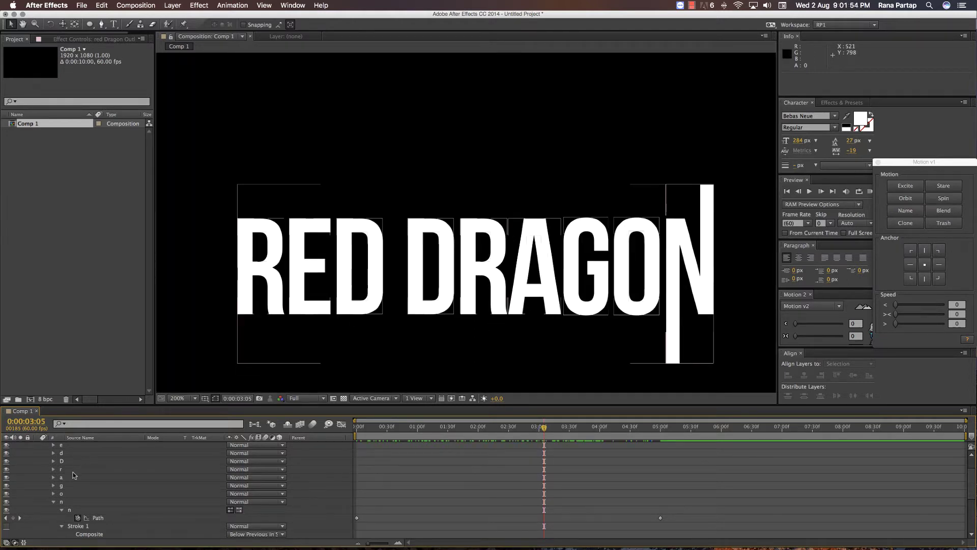
left_click(63, 478)
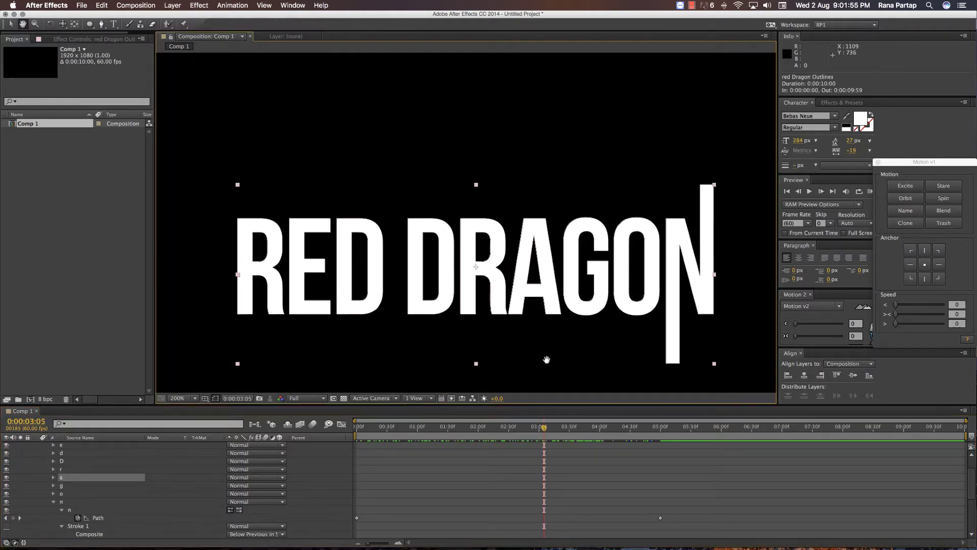
key("z")
left_click(563, 343)
key("h")
key("z")
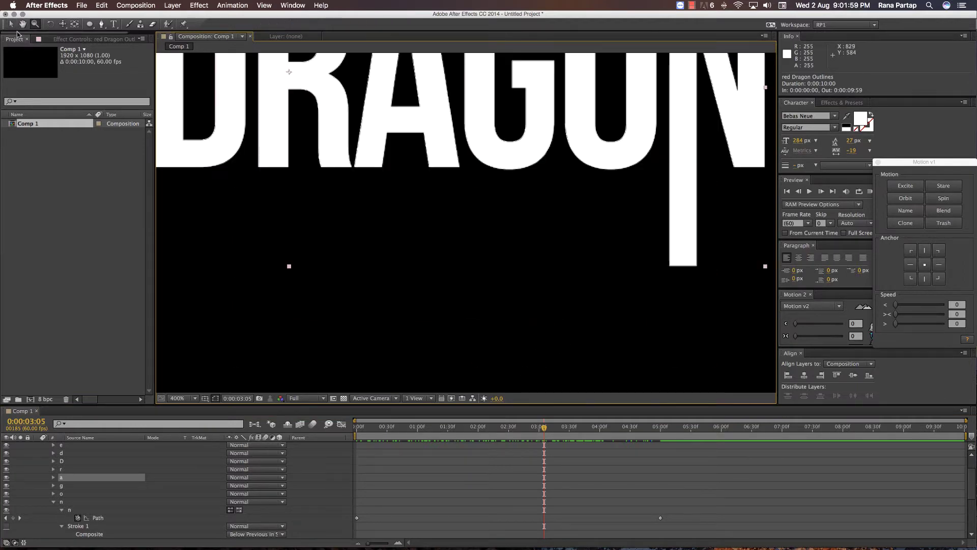
left_click(492, 211, "alt")
left_click_drag(419, 194, 468, 234)
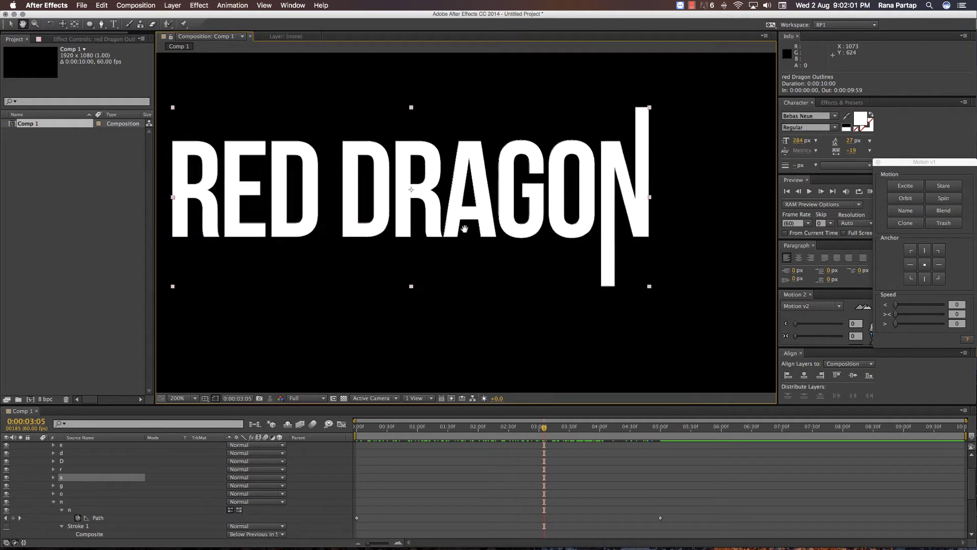
key("v")
left_click(468, 237)
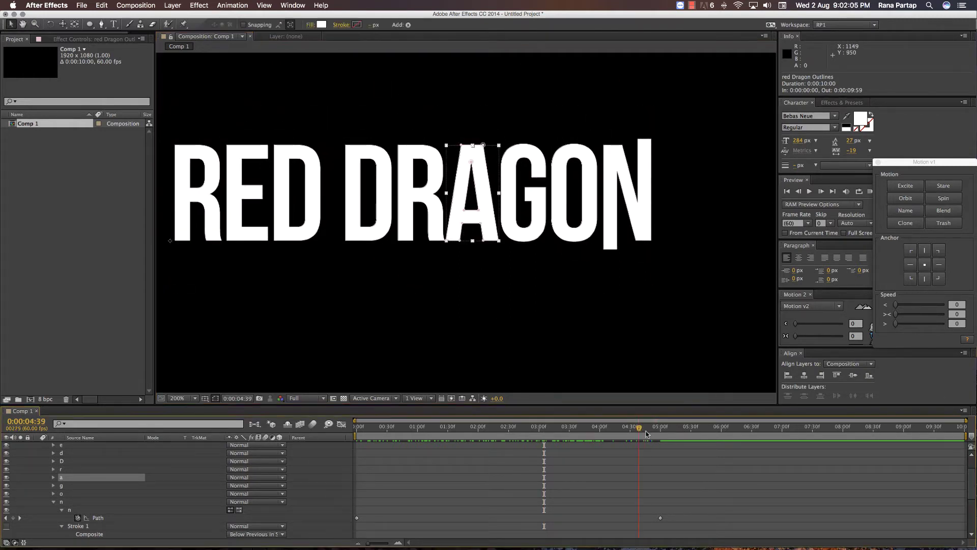
left_click_drag(649, 438, 661, 435)
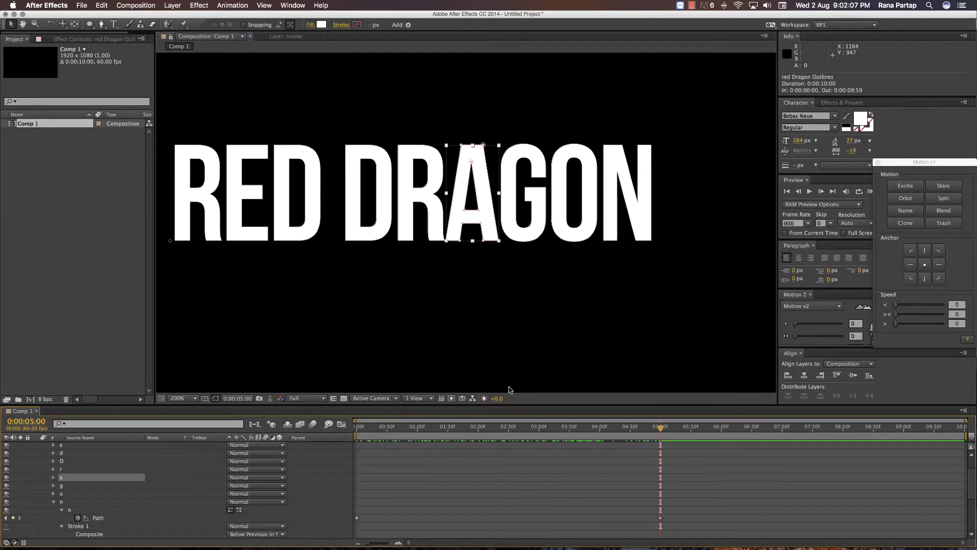
Expand the a group down to its Path and set a Path keyframe at 5 seconds.
left_click(484, 245)
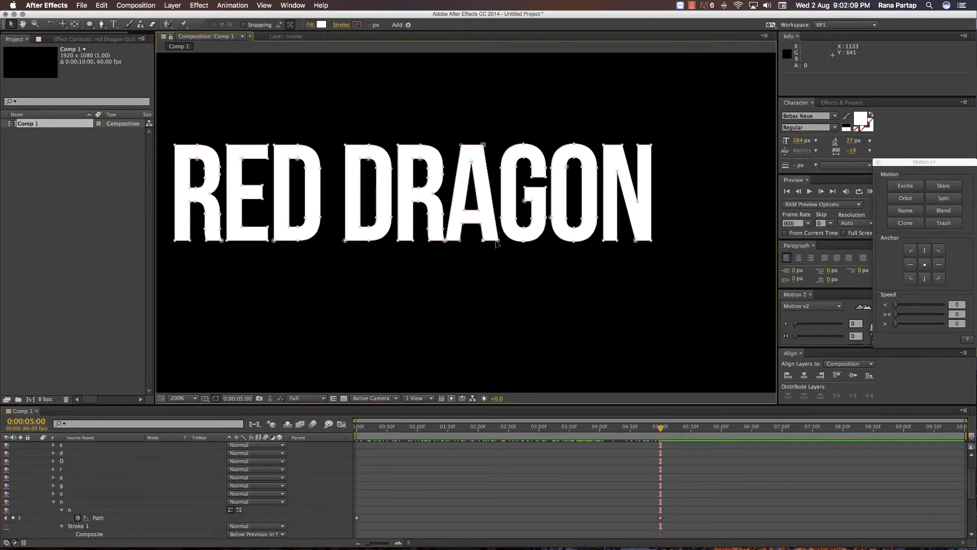
left_click_drag(498, 243, 504, 258)
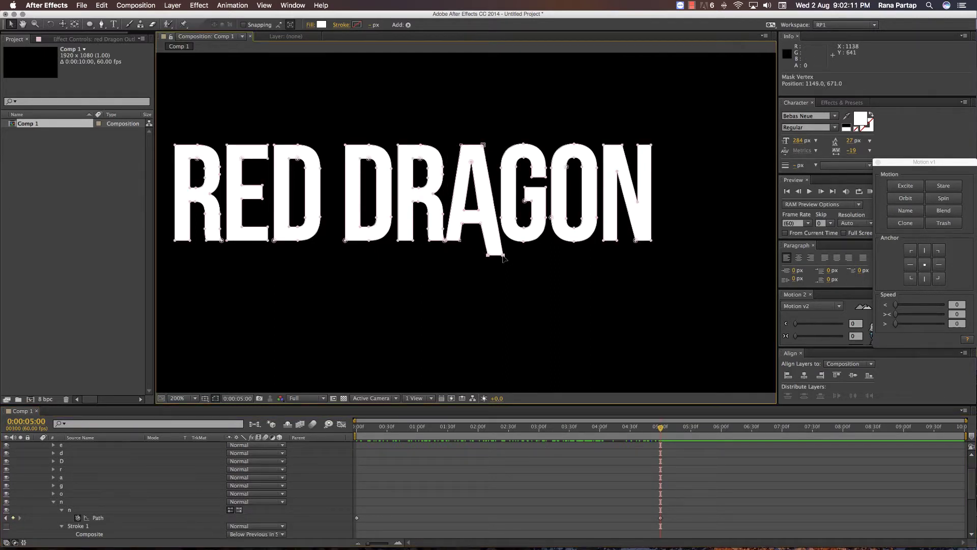
key("super+z")
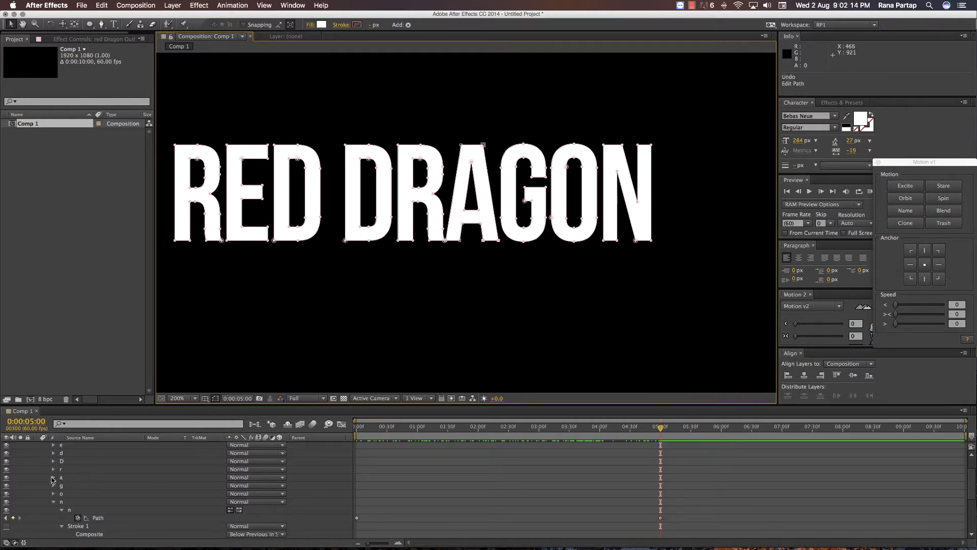
left_click(52, 478)
left_click(69, 485)
left_click(61, 485)
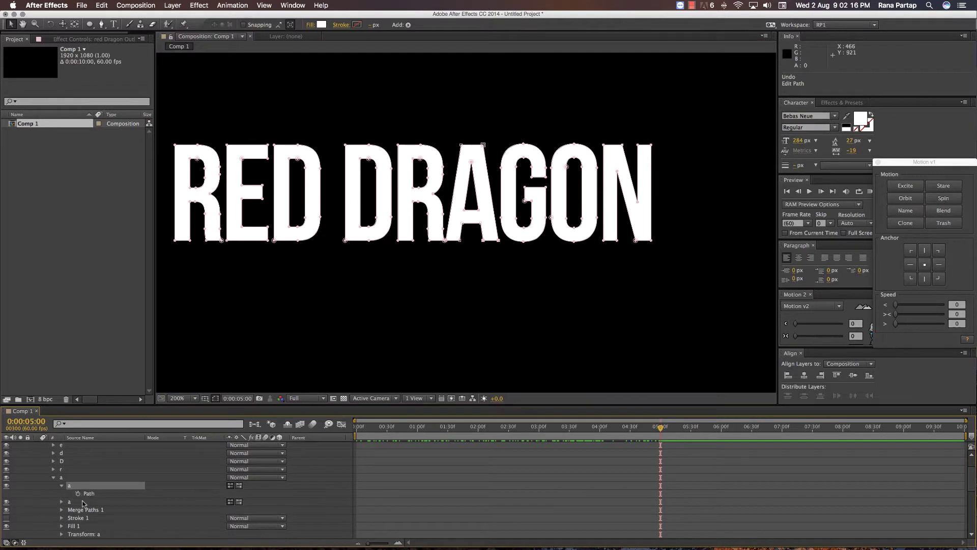
left_click(77, 494)
At frame 0, drag the A's bottom-right vertices far down and scrub to check the retraction.
key("Home")
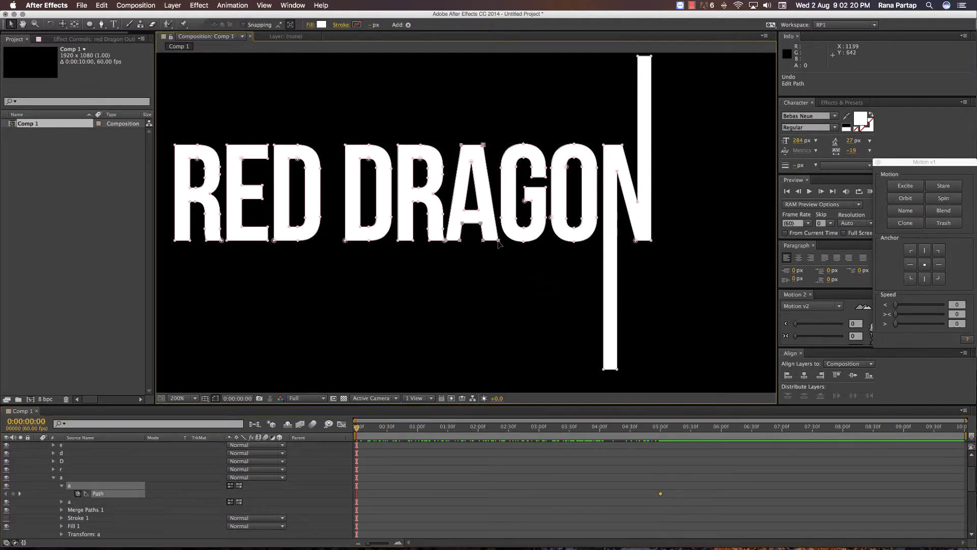
left_click(498, 249)
left_click(485, 242)
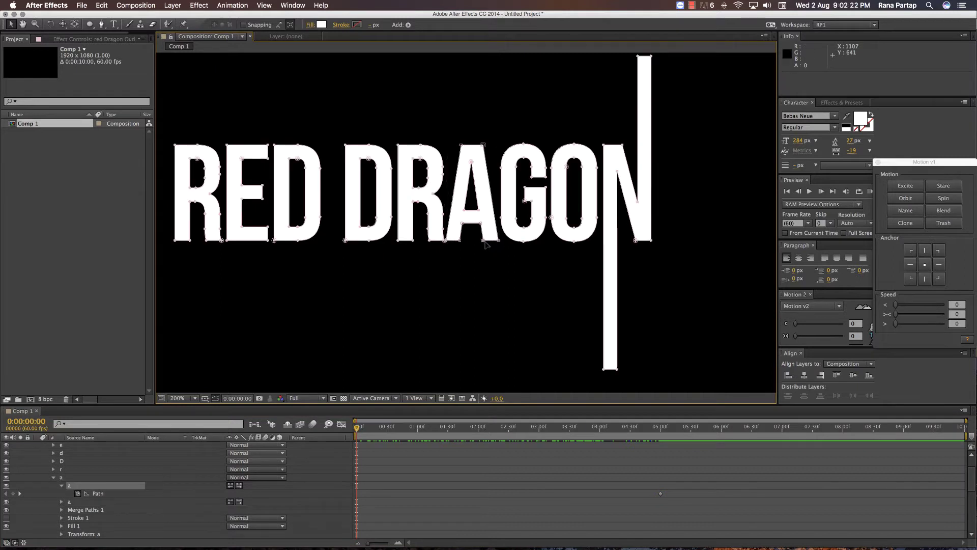
left_click_drag(498, 243, 514, 351)
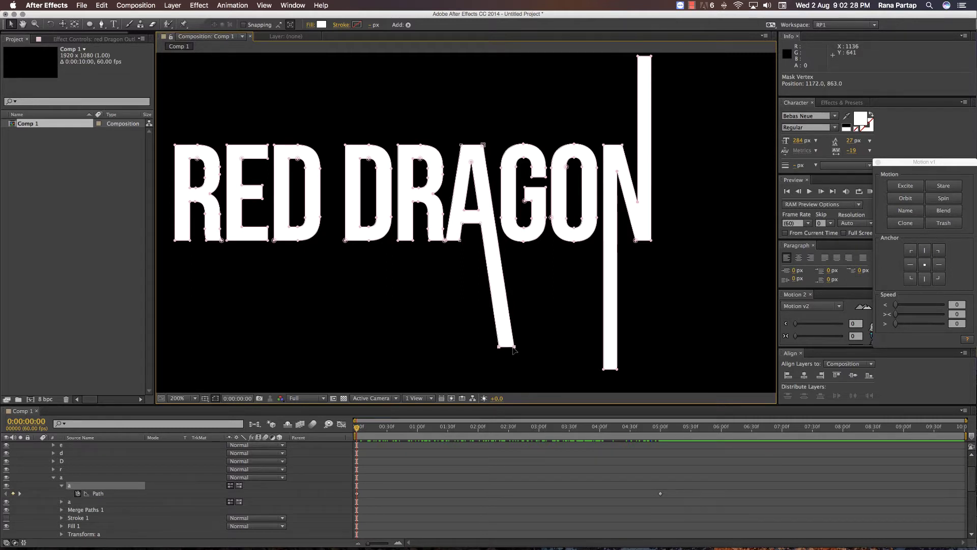
left_click(523, 482)
mouse_move(422, 428)
left_mouse_down()
mouse_move(597, 436)
mouse_move(529, 436)
left_mouse_up()
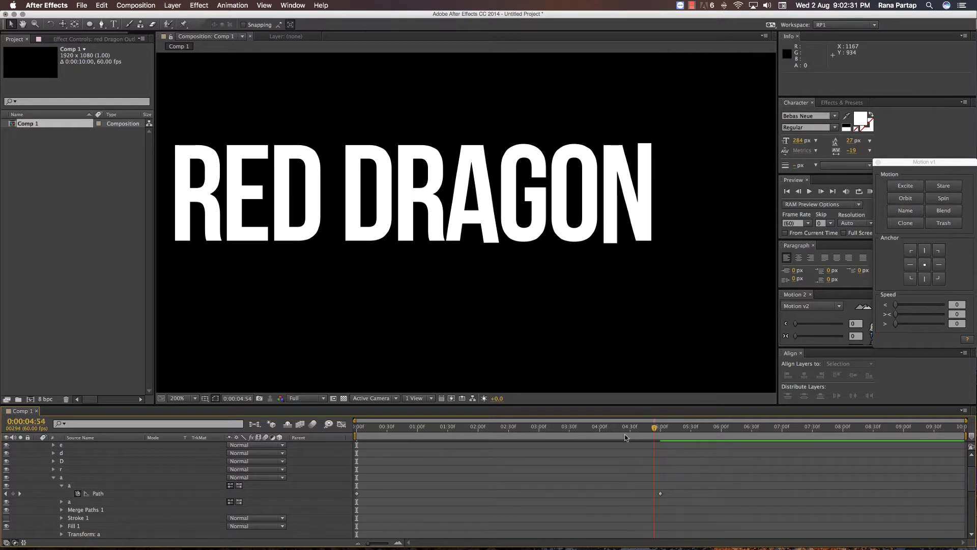
key("KP_0")
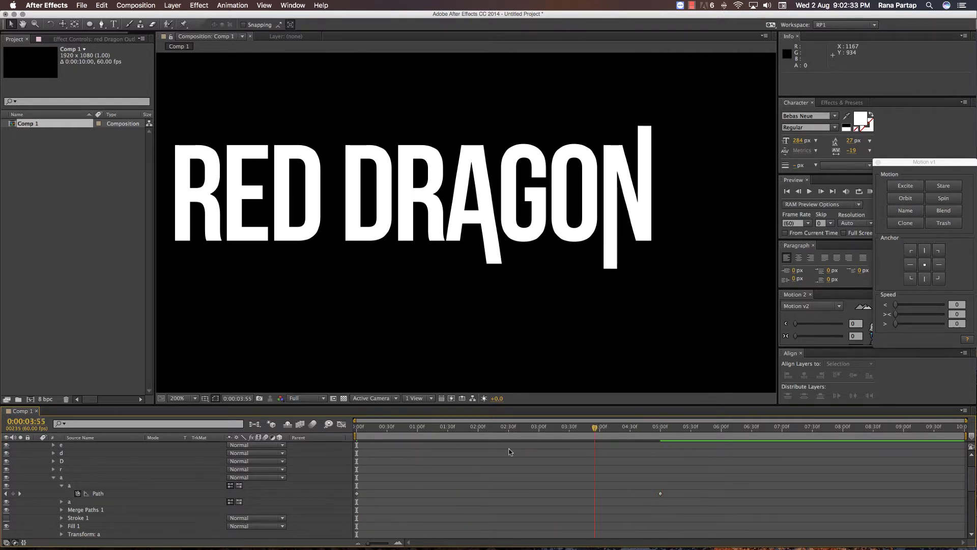
left_click(418, 254)
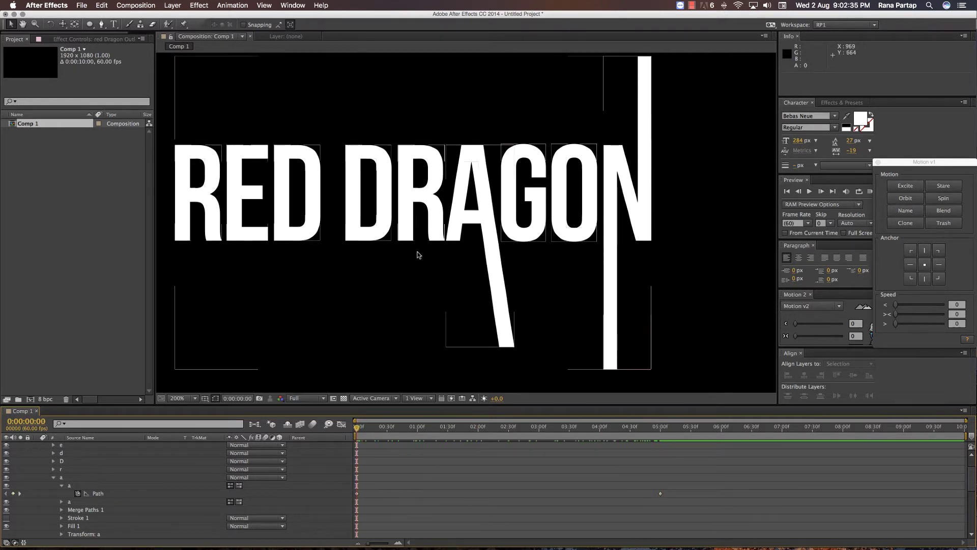
left_click(363, 276)
key("h")
left_click_drag(312, 266, 384, 264)
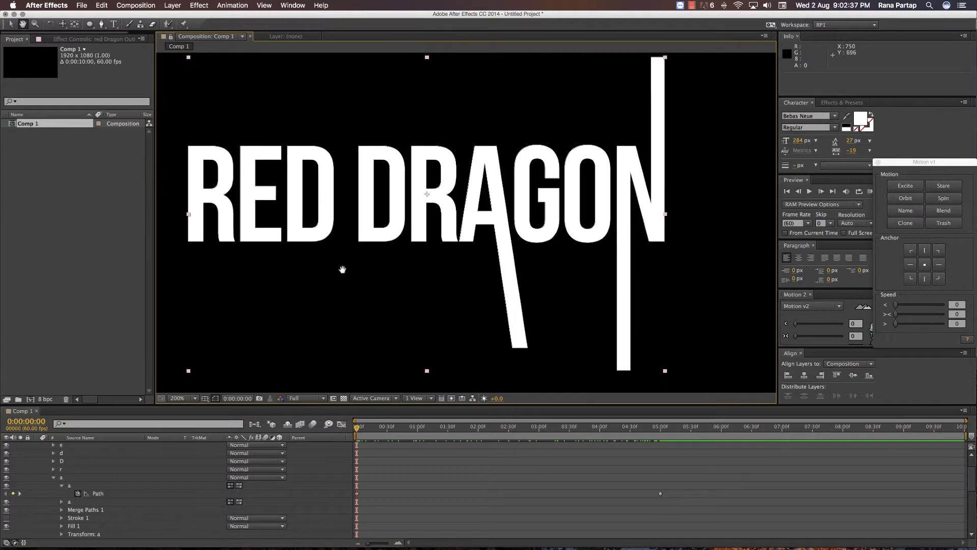
key("v")
left_click(229, 239)
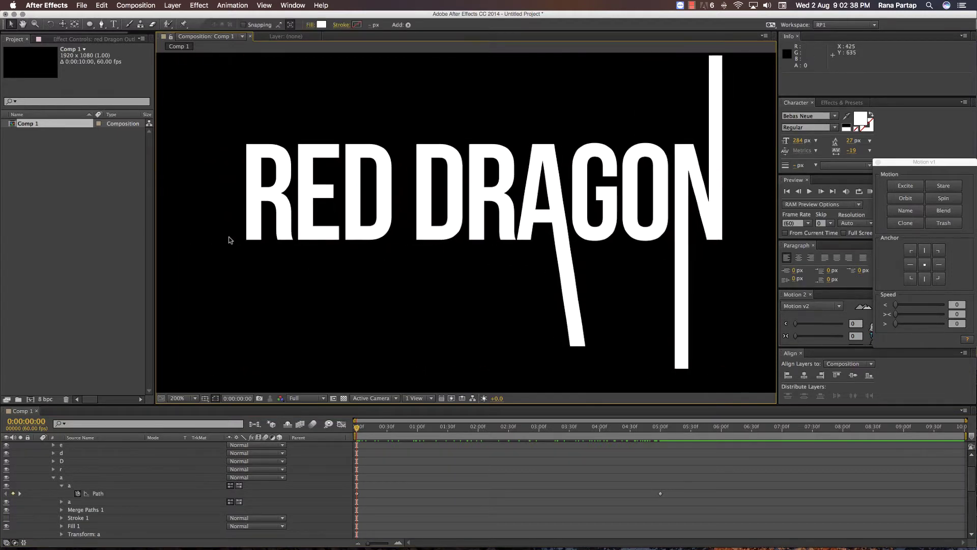
left_click(253, 219)
scroll(94, 450, "up", 2)
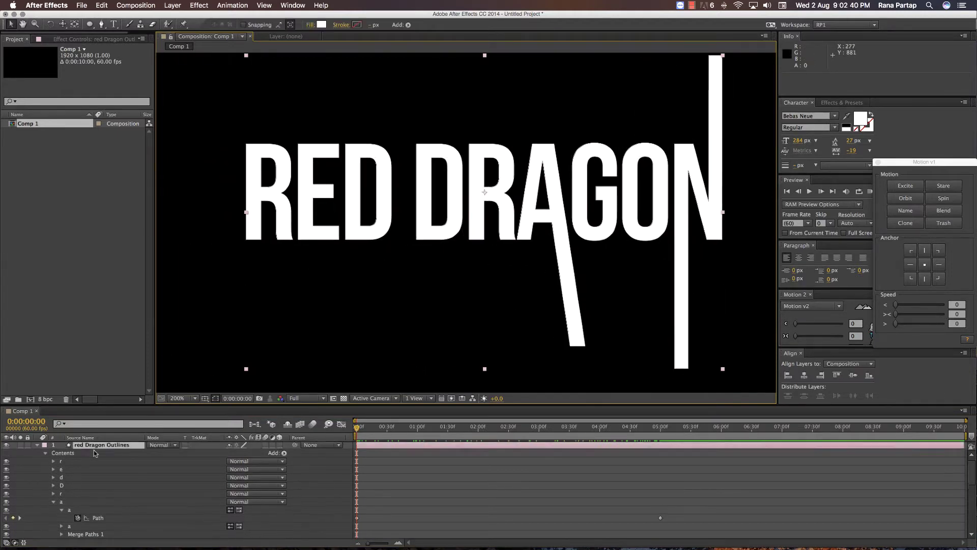
Expand the r group to its Path and set a Path keyframe at 0:00:05:00.
left_click(61, 462)
left_click(53, 462)
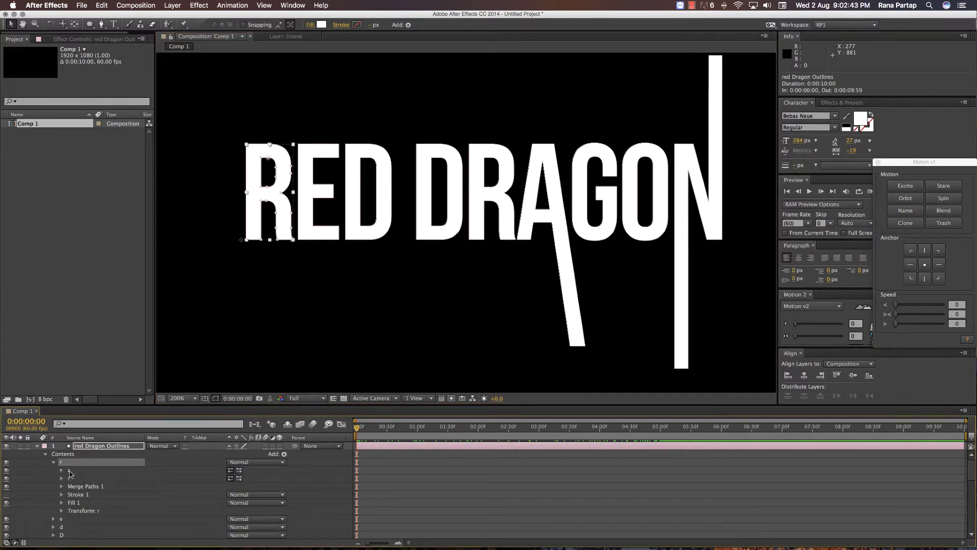
left_click(69, 470)
left_click(61, 469)
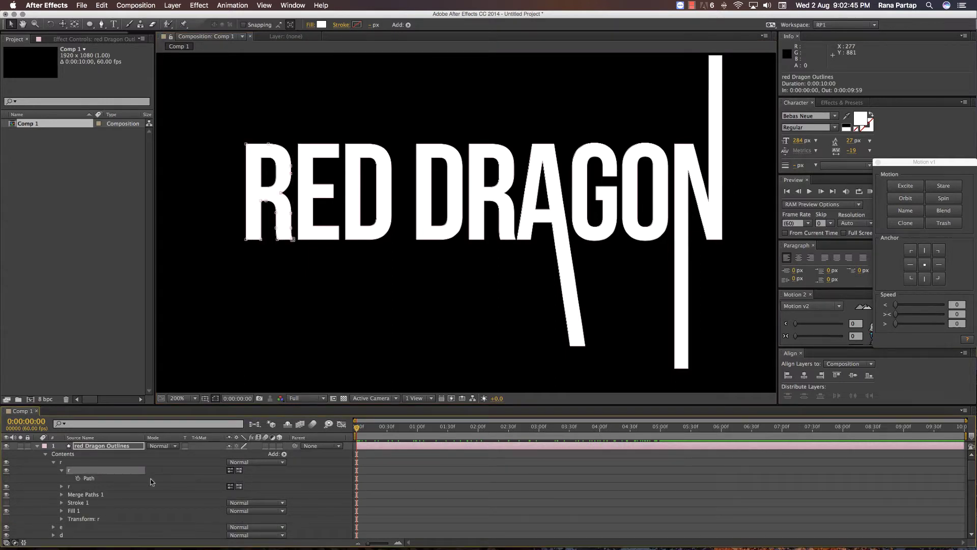
scroll(644, 454, "down", 5)
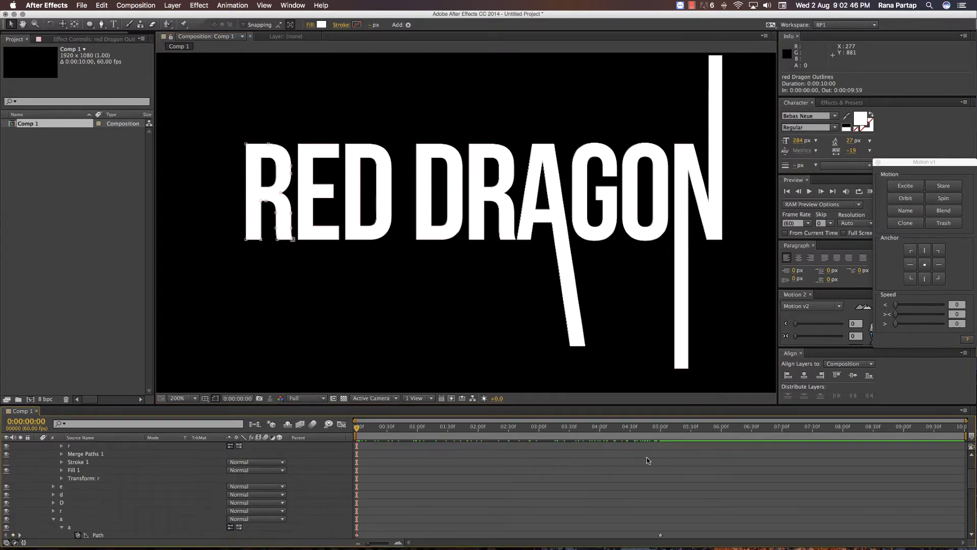
left_click(658, 429)
left_click(660, 431)
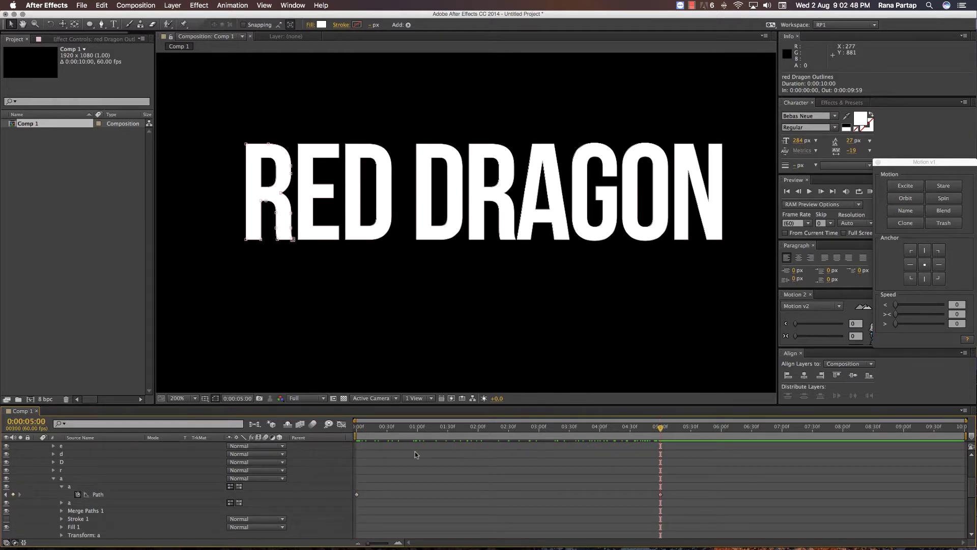
scroll(168, 445, "up", 5)
left_click(77, 478)
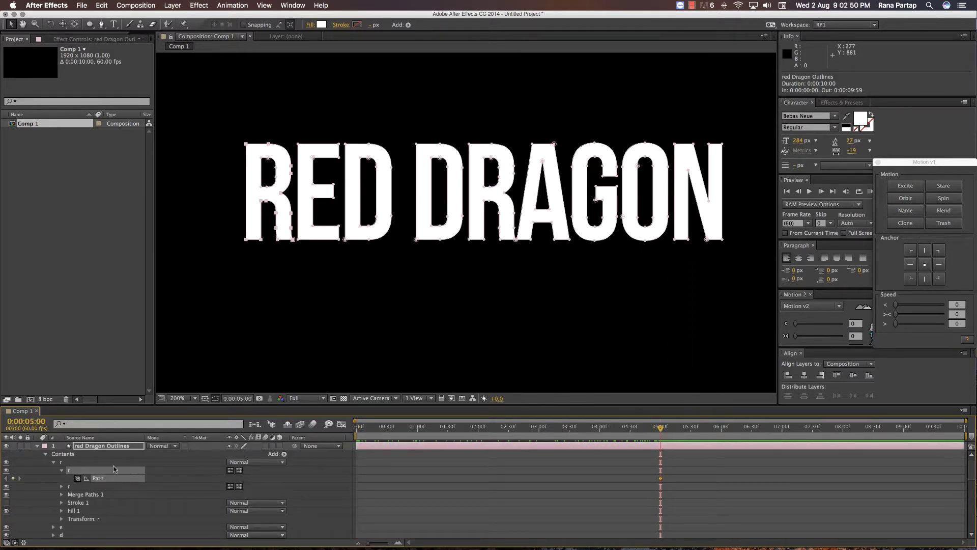
At frame 0, drag the R's bottom-left vertices far down into a drip and scrub to check it.
left_click_drag(383, 430, 306, 427)
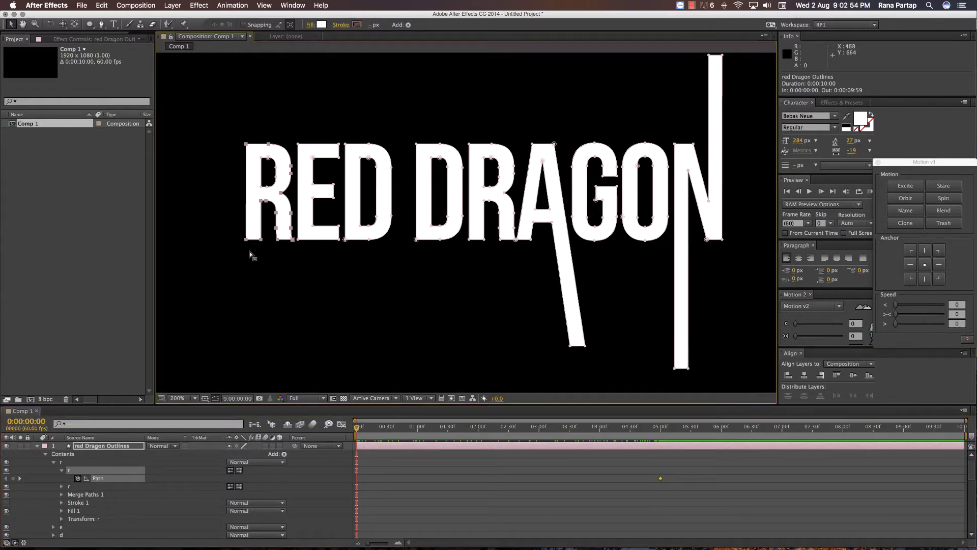
left_click(245, 241)
double_click(260, 242)
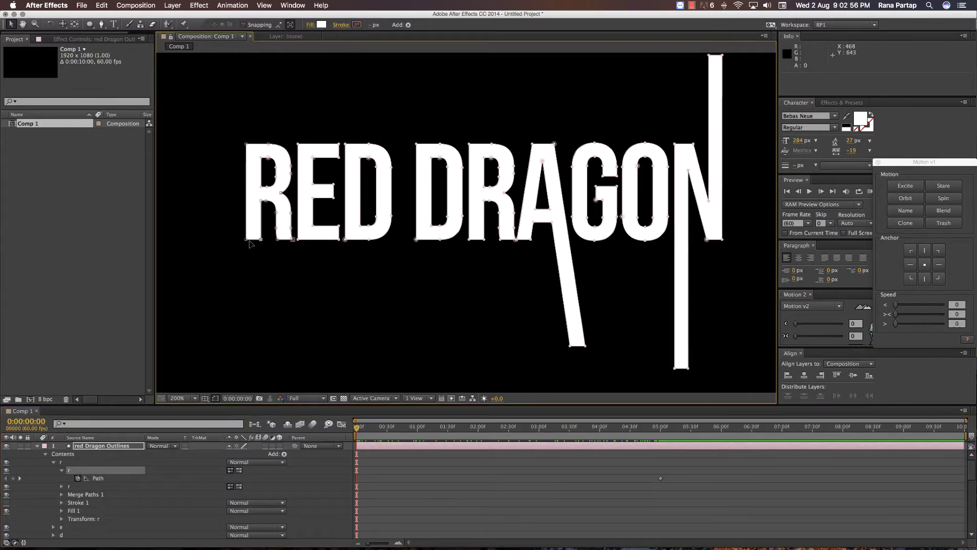
left_click_drag(260, 241, 260, 375)
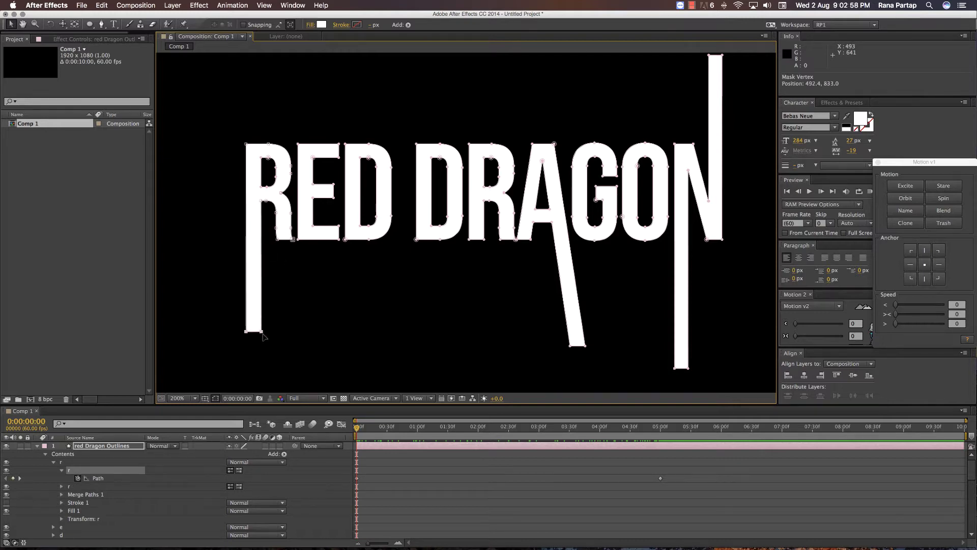
left_click(340, 340)
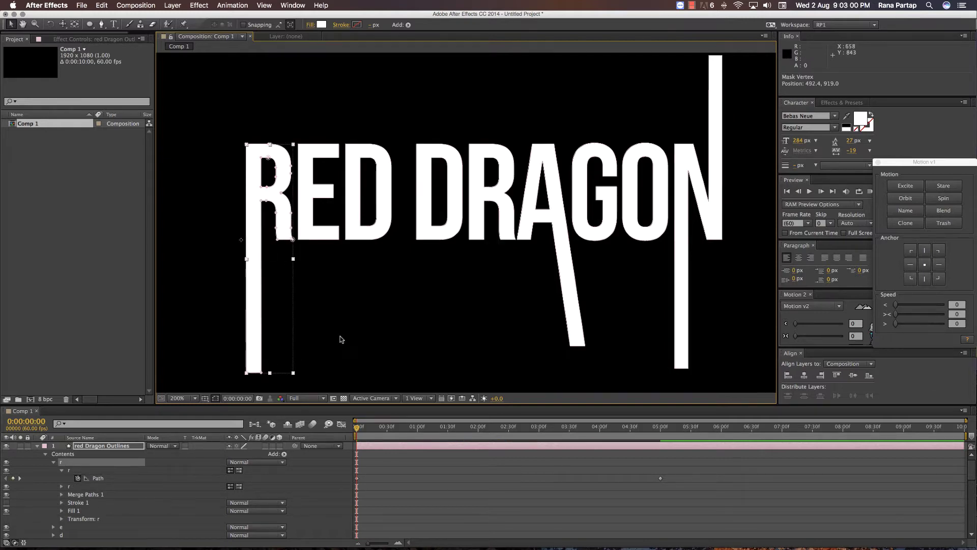
left_click(387, 459)
mouse_move(393, 426)
left_mouse_down()
mouse_move(659, 448)
mouse_move(589, 447)
left_mouse_up()
left_click(275, 214)
left_click(104, 446)
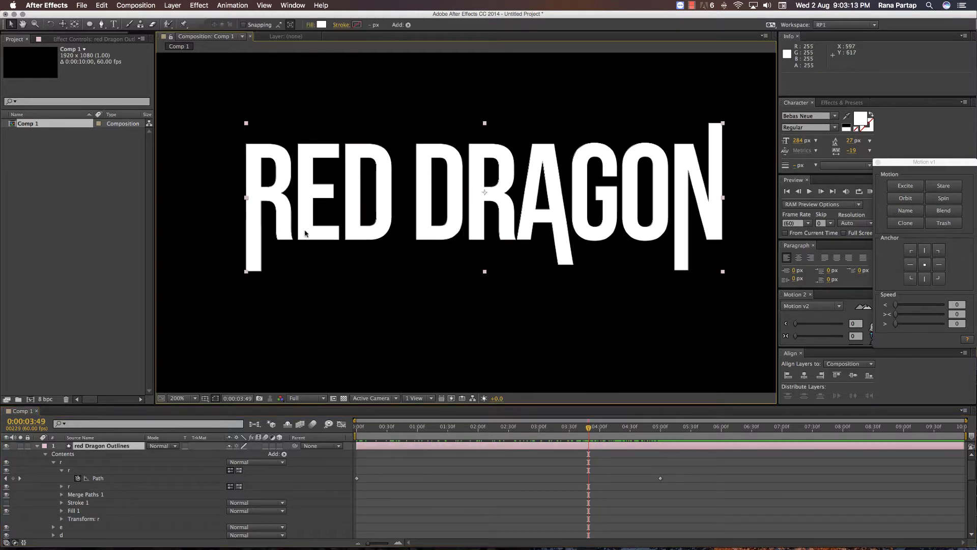
Expand the E group to its Path and set a Path keyframe near 0:00:05:00.
left_click(54, 462)
left_click(61, 470)
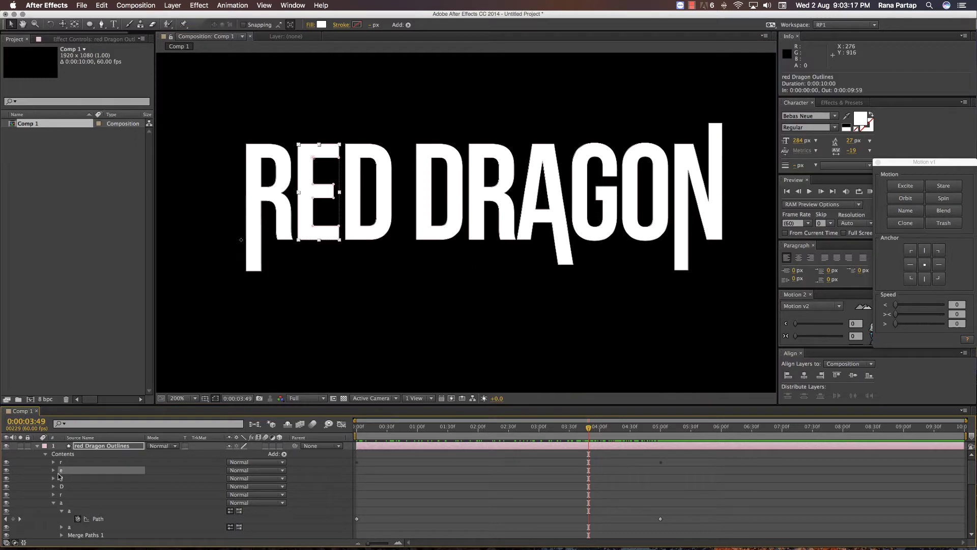
left_click(53, 470)
left_click(62, 479)
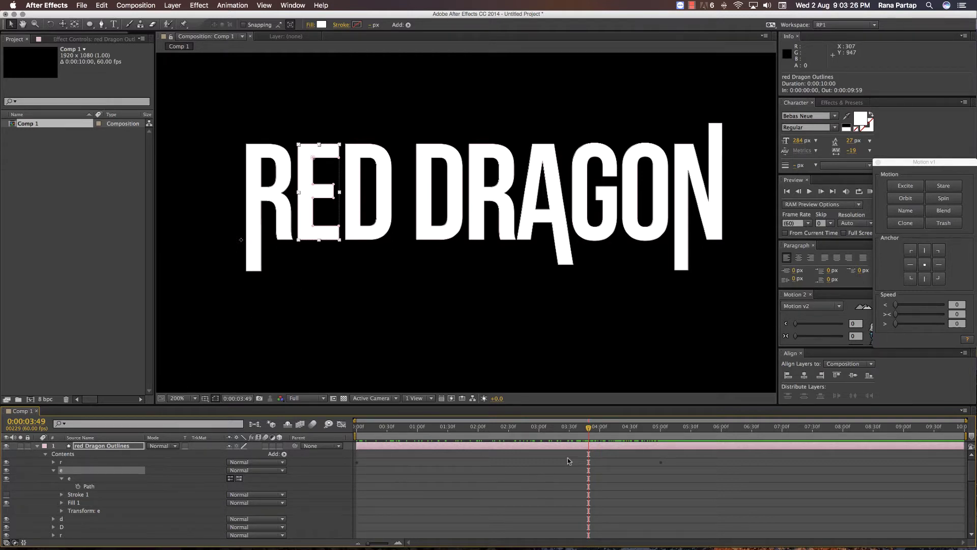
left_click_drag(638, 432, 658, 431)
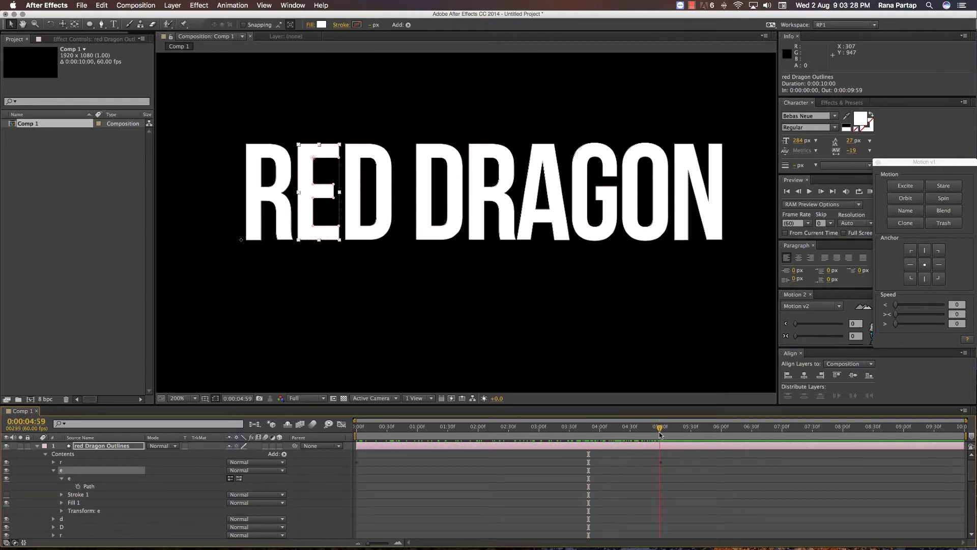
left_click(78, 486)
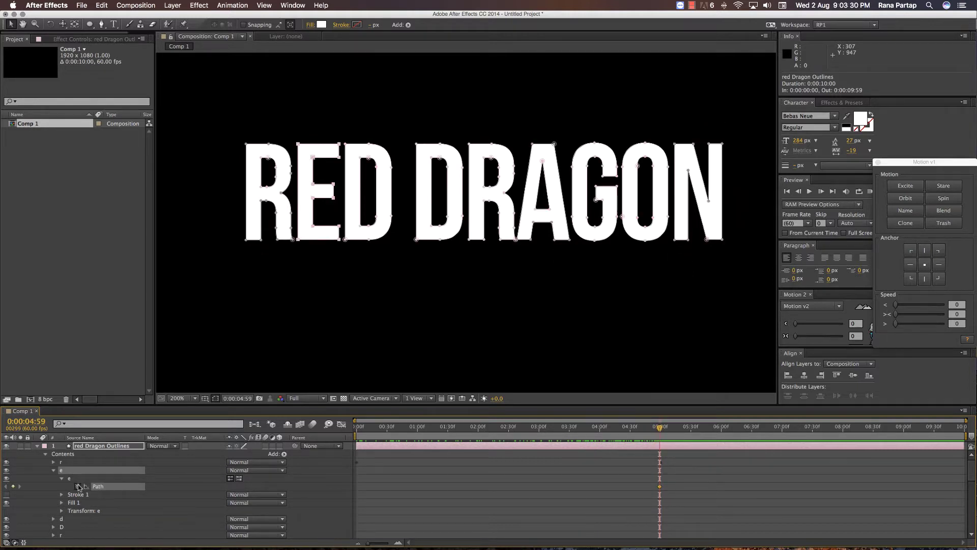
At 0:00:03:51, raise the E's top vertices above the other letters.
left_click_drag(598, 429, 590, 429)
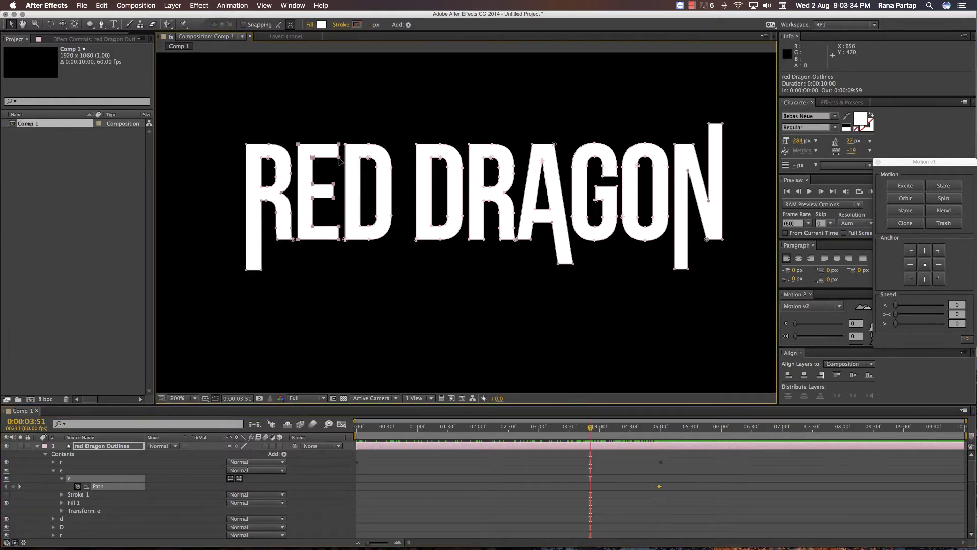
left_click(296, 145)
left_click(298, 144)
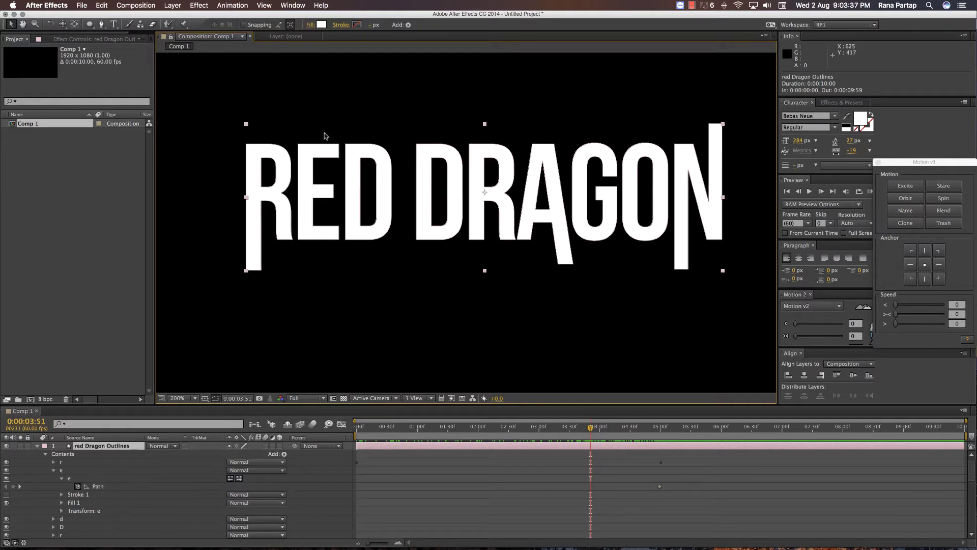
left_click(101, 487)
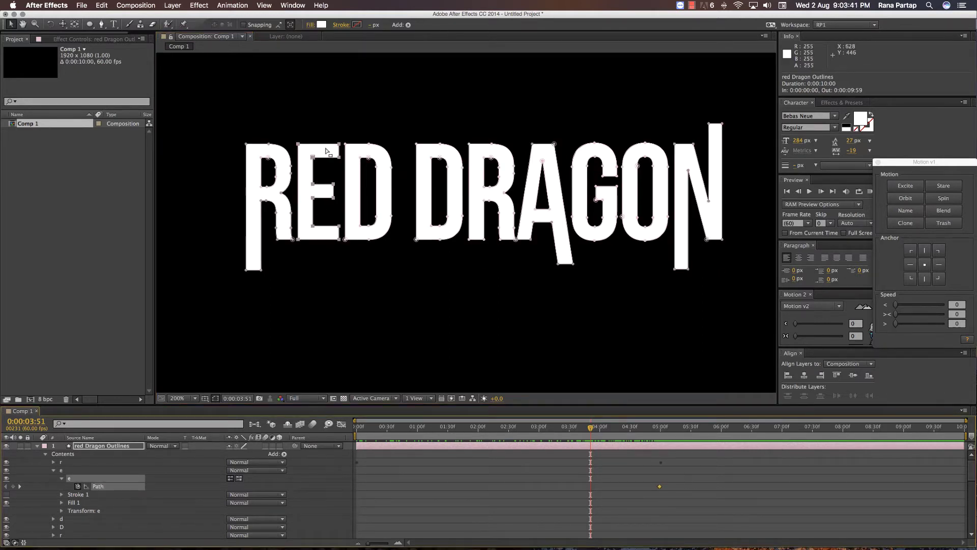
left_click(337, 158)
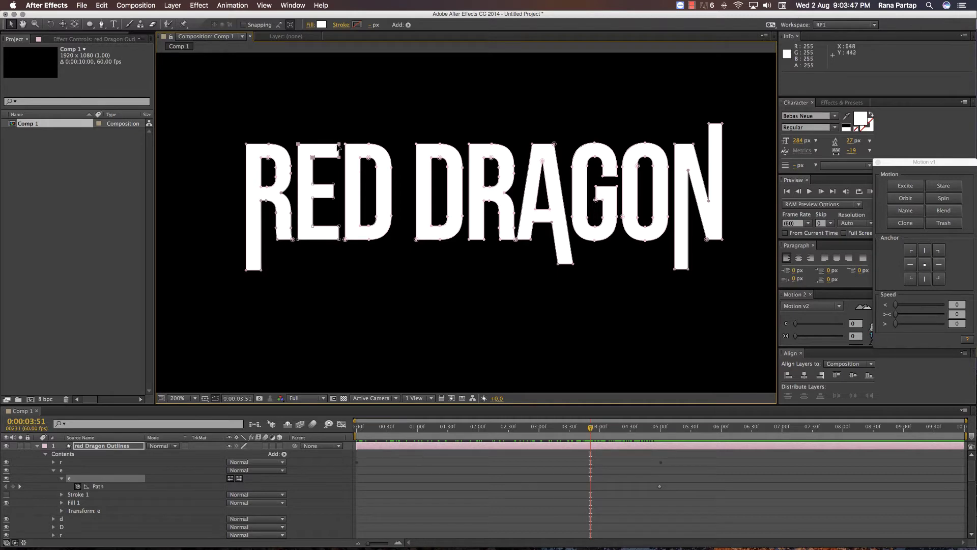
left_click_drag(340, 144, 340, 123)
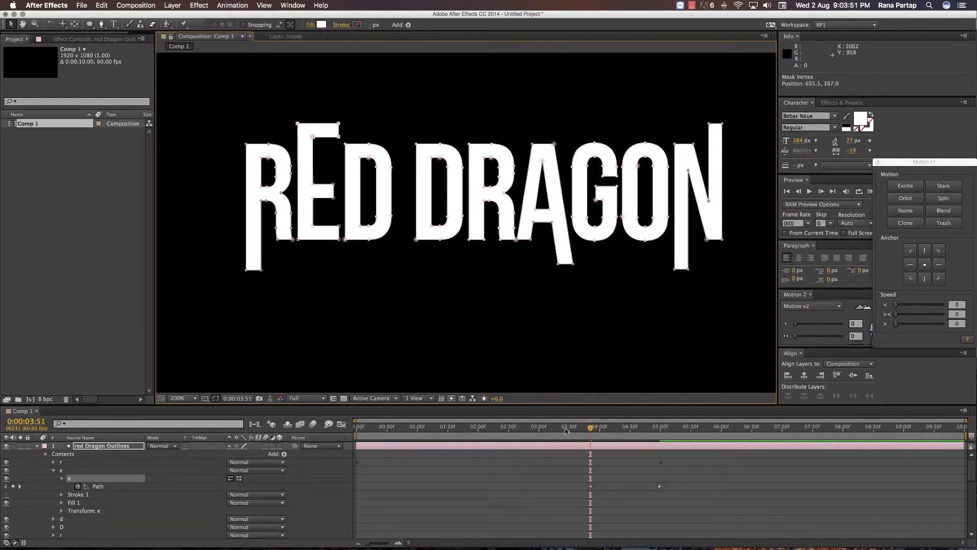
At frame 0, drag the E's top-arm vertices far right into a long bar.
left_click_drag(584, 436, 356, 433)
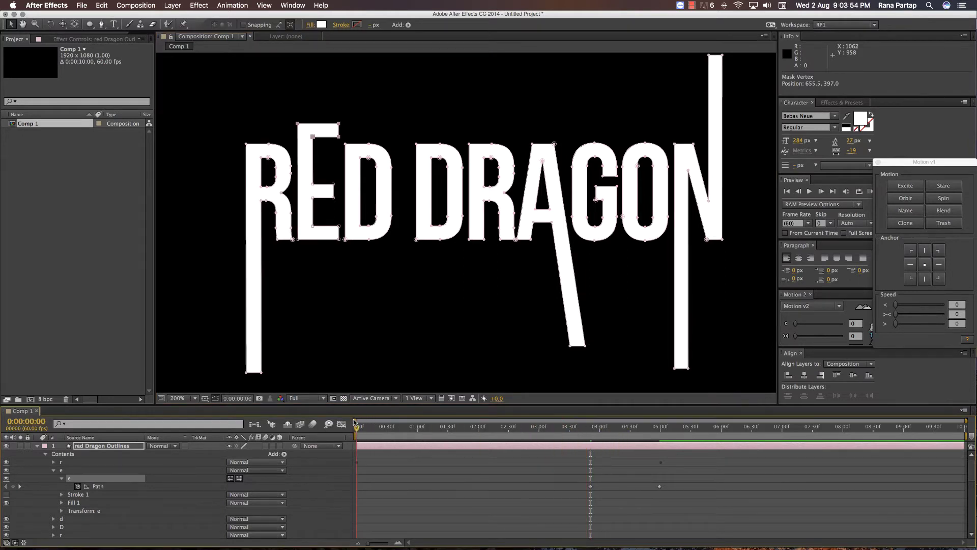
left_click(429, 471)
left_click(380, 446)
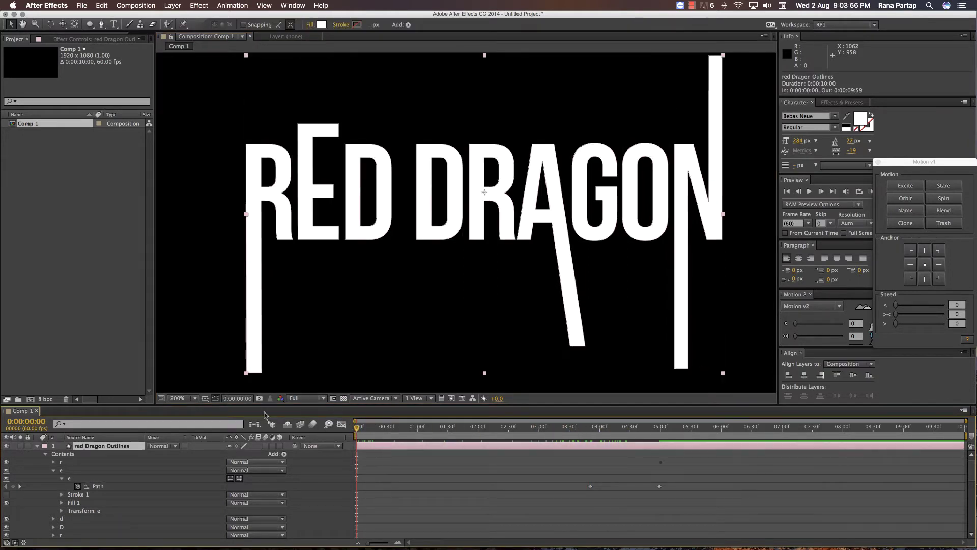
left_click(96, 487)
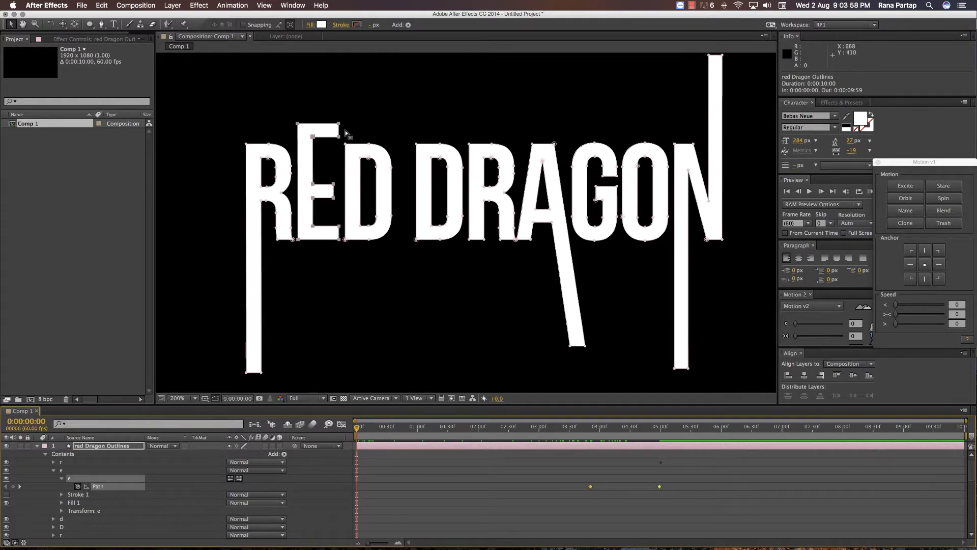
left_click(341, 137)
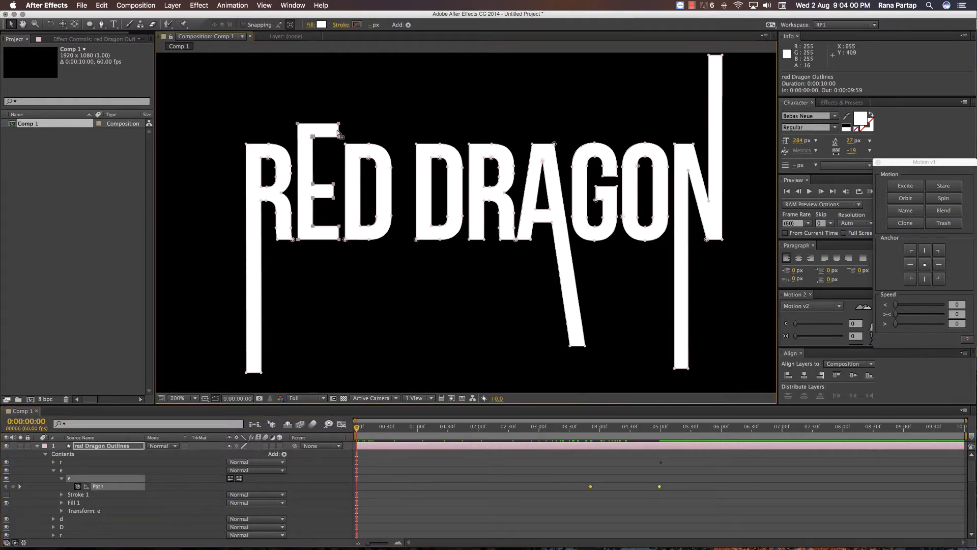
left_click(338, 135)
left_click(339, 137)
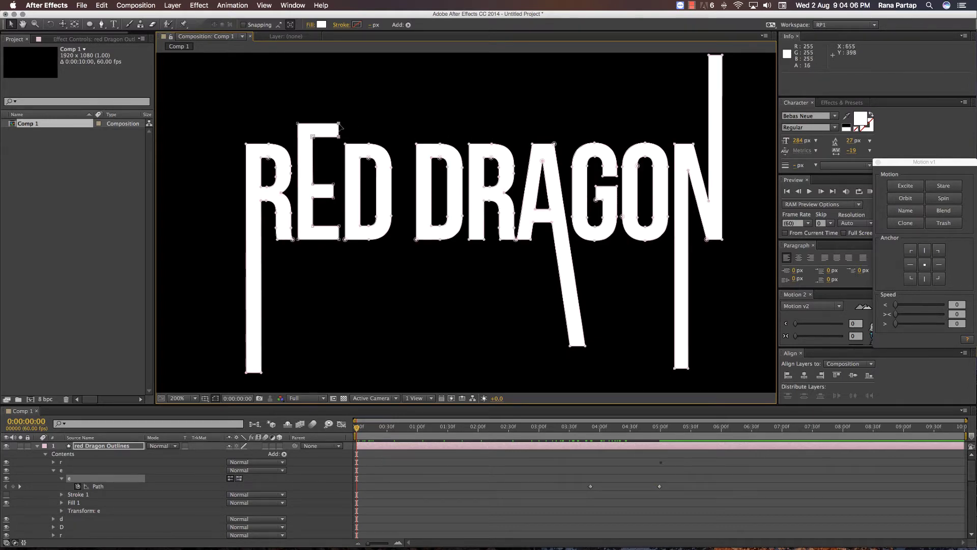
left_click_drag(340, 125, 697, 130)
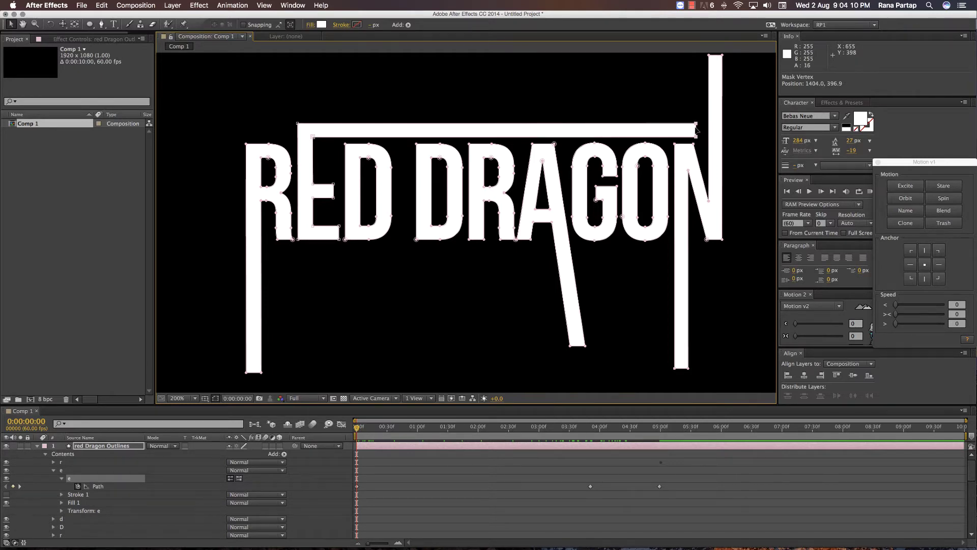
Preview the drip-stretch animation, stop it, and scrub the time indicator along the ruler.
left_click(406, 461)
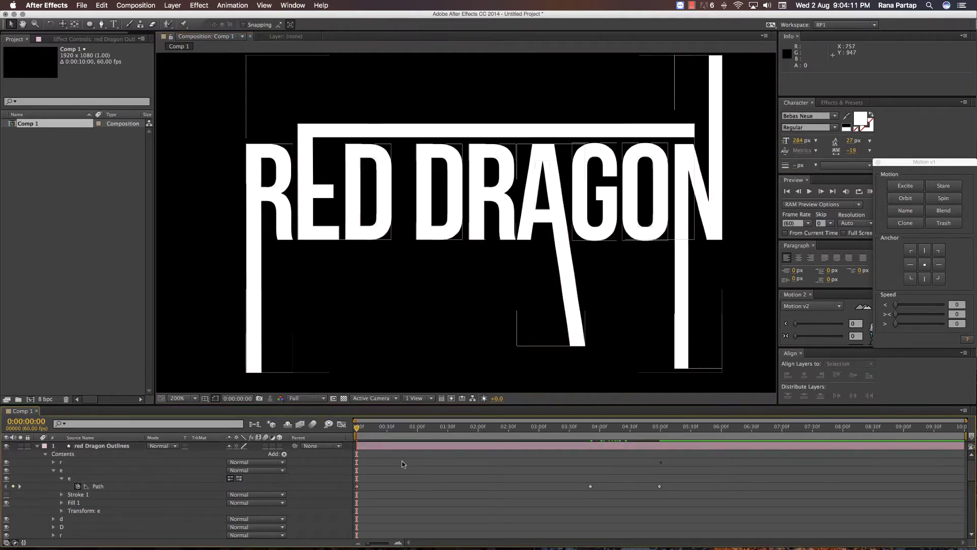
key("space")
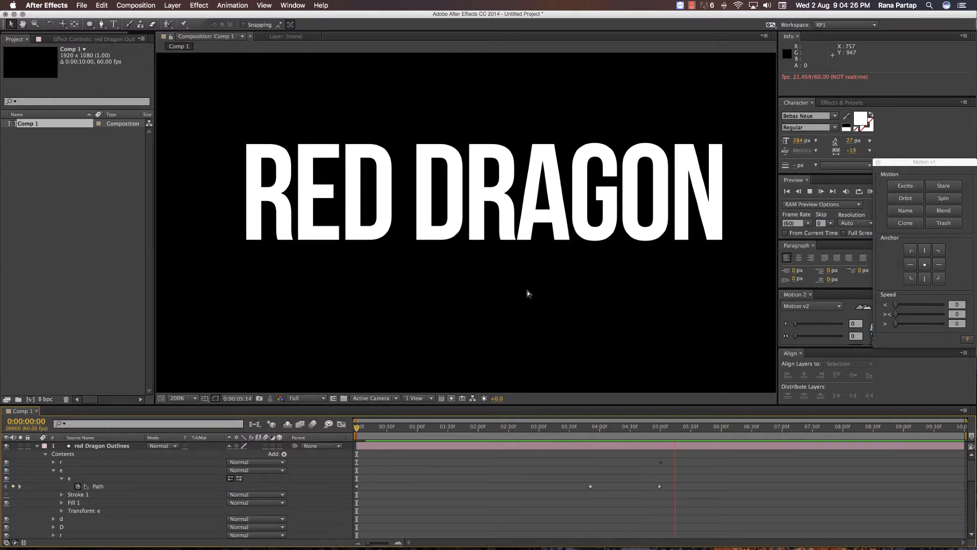
key("comma")
key("comma")
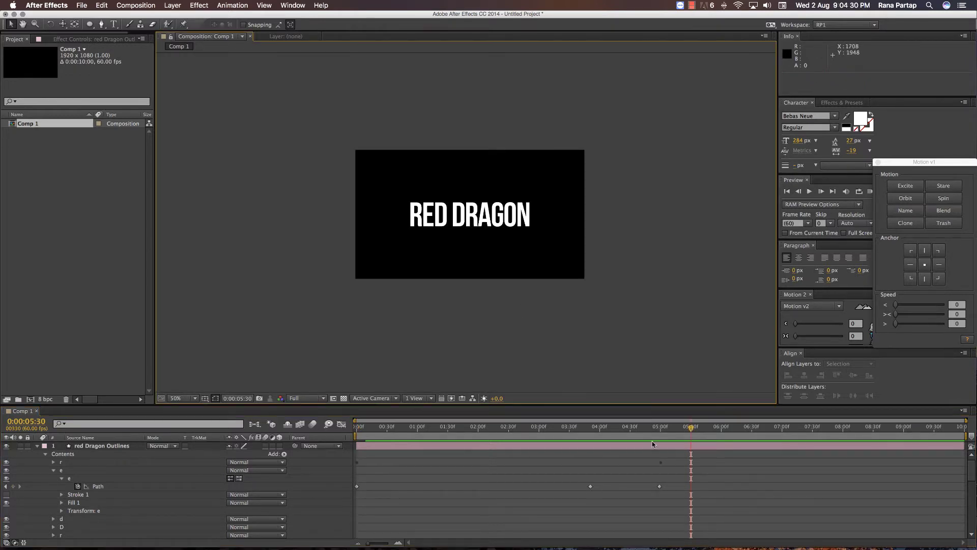
mouse_move(691, 428)
left_mouse_down()
mouse_move(348, 426)
mouse_move(703, 441)
left_mouse_up()
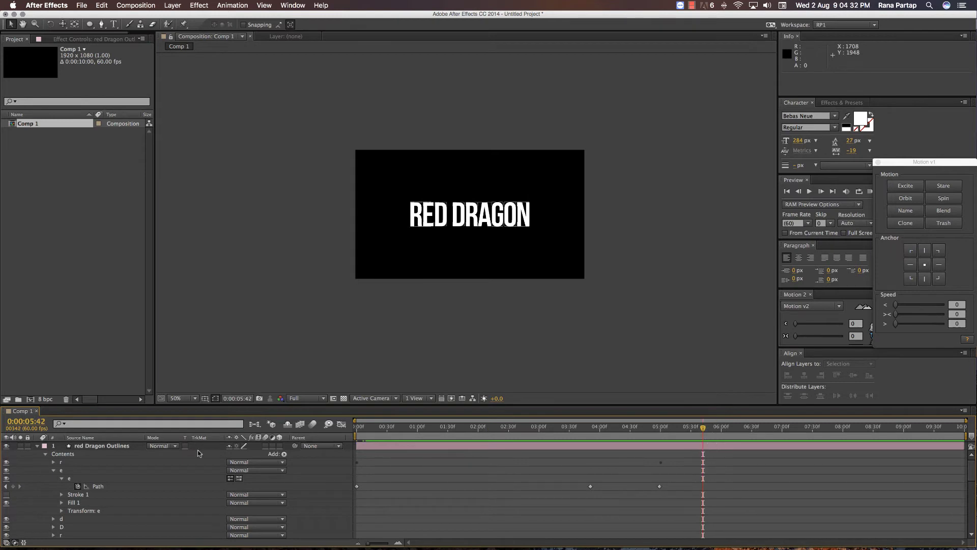
Collapse the Dragon Outlines layer and make it 3D.
left_click(38, 446)
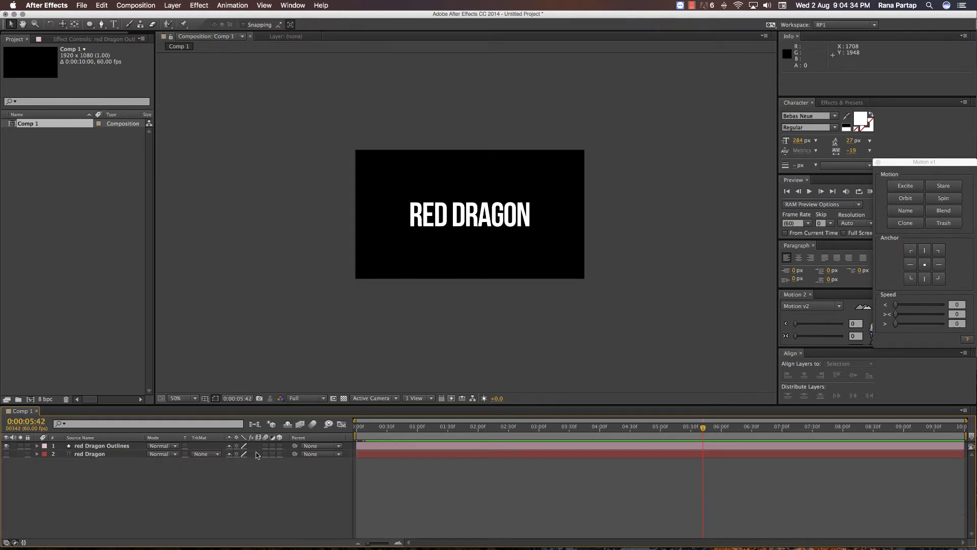
left_click(279, 446)
left_click(285, 446)
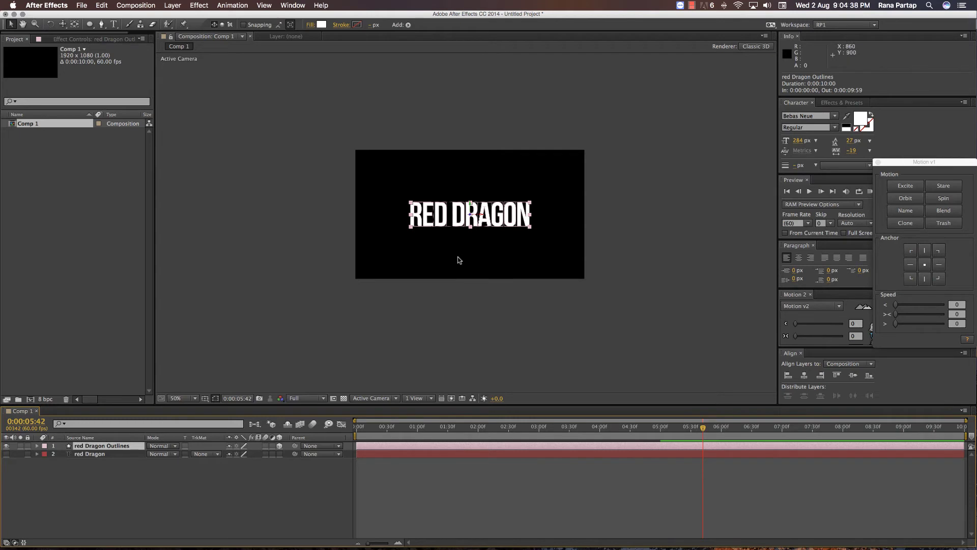
Add a new camera layer, Camera 1, using the 35mm preset.
left_click(178, 6)
mouse_move(186, 18)
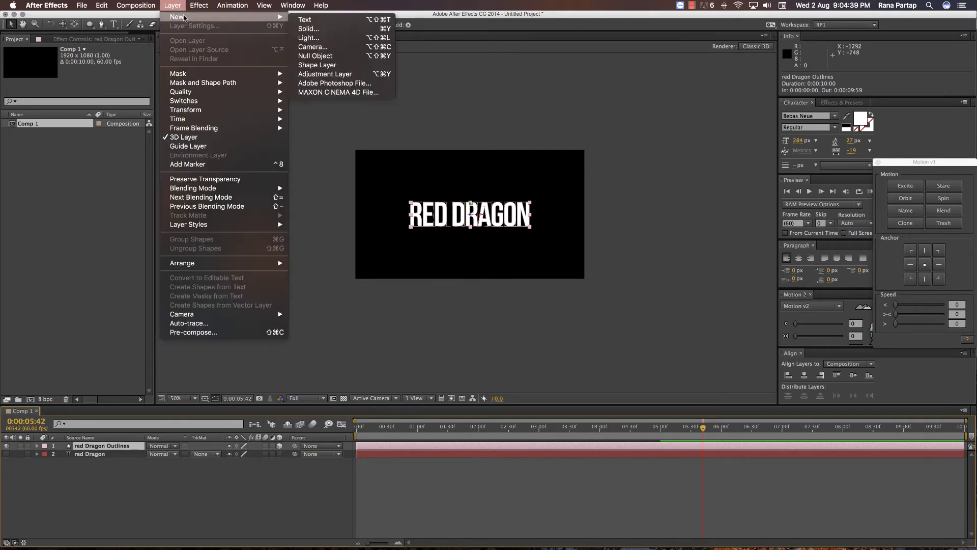
left_click(313, 47)
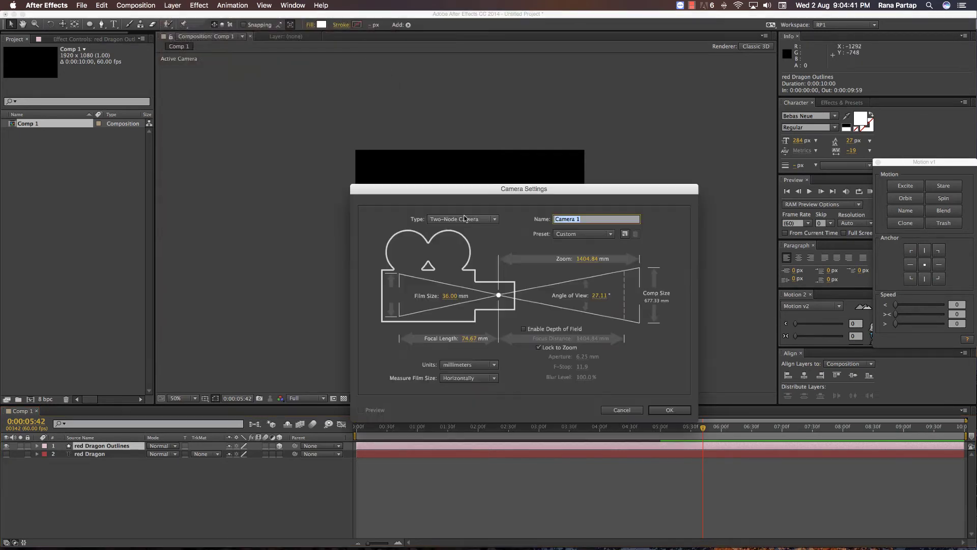
left_click(574, 235)
left_click(570, 294)
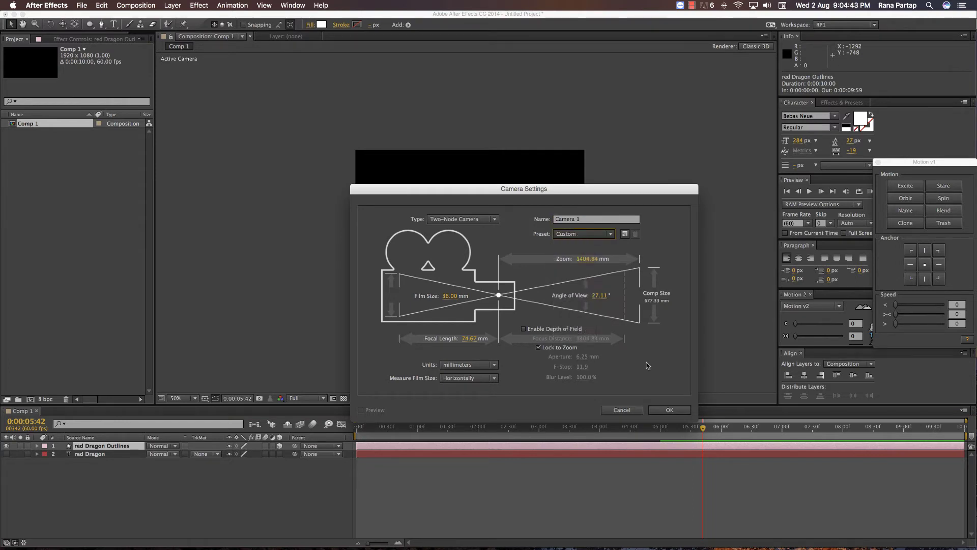
left_click(665, 413)
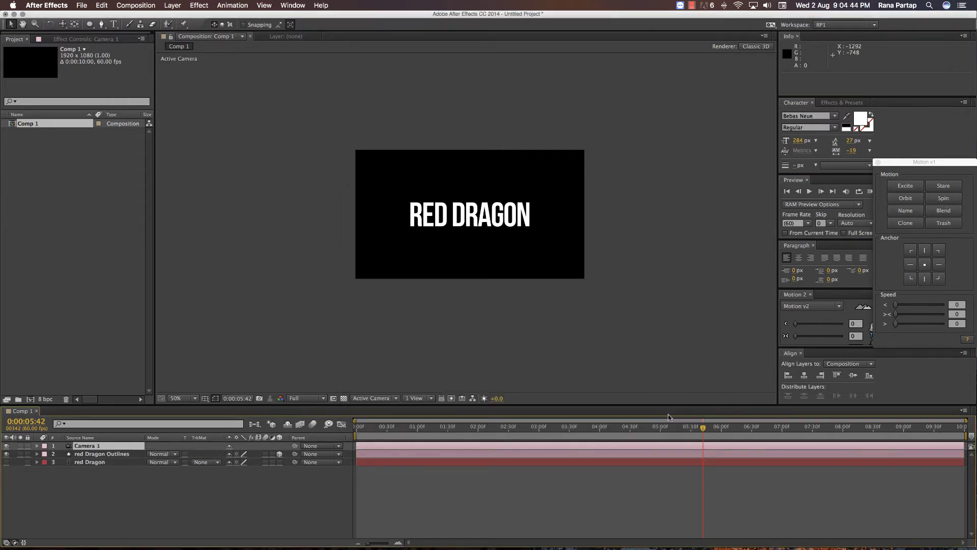
left_click(172, 6)
Add Null 1, parent Camera 1 to it, make it 3D and reveal its Transform.
mouse_move(174, 16)
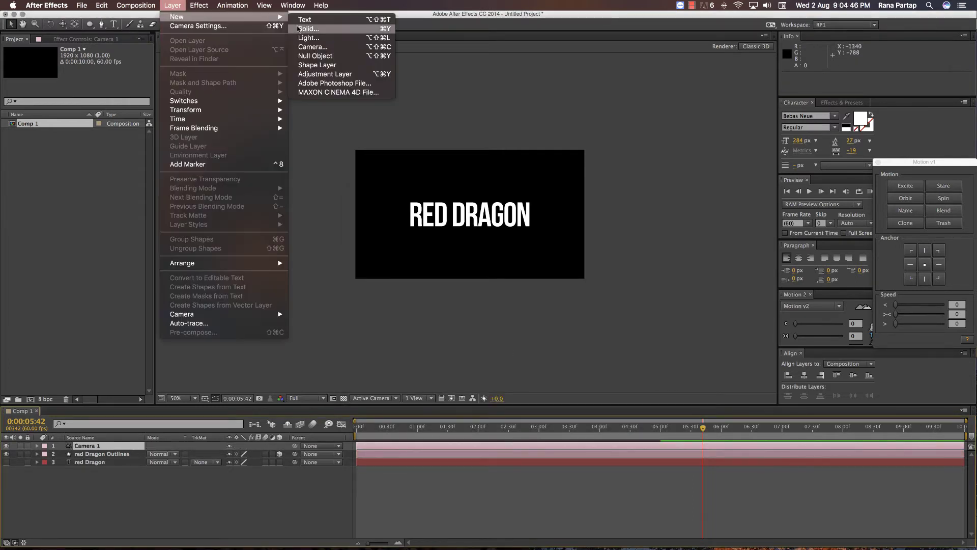
left_click(311, 56)
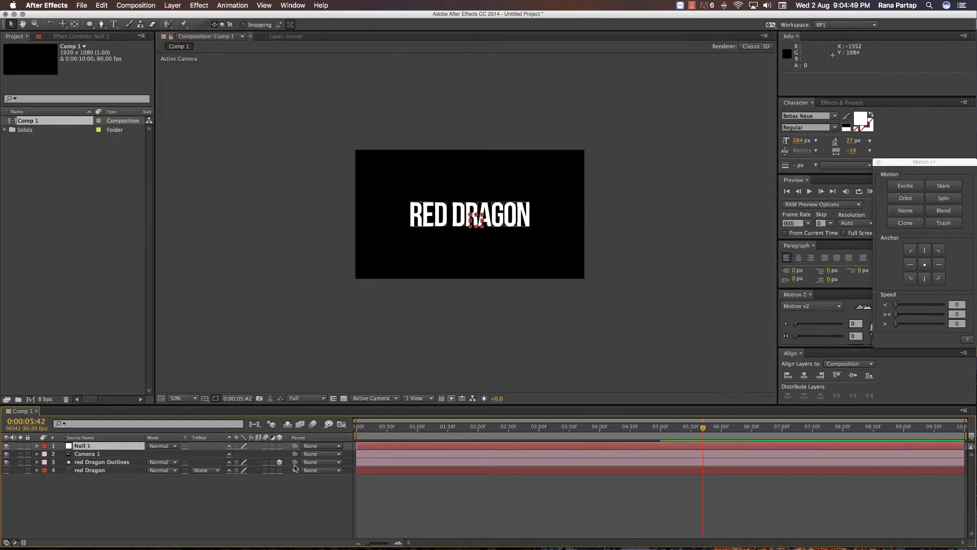
left_click_drag(295, 453, 68, 449)
left_click(37, 446)
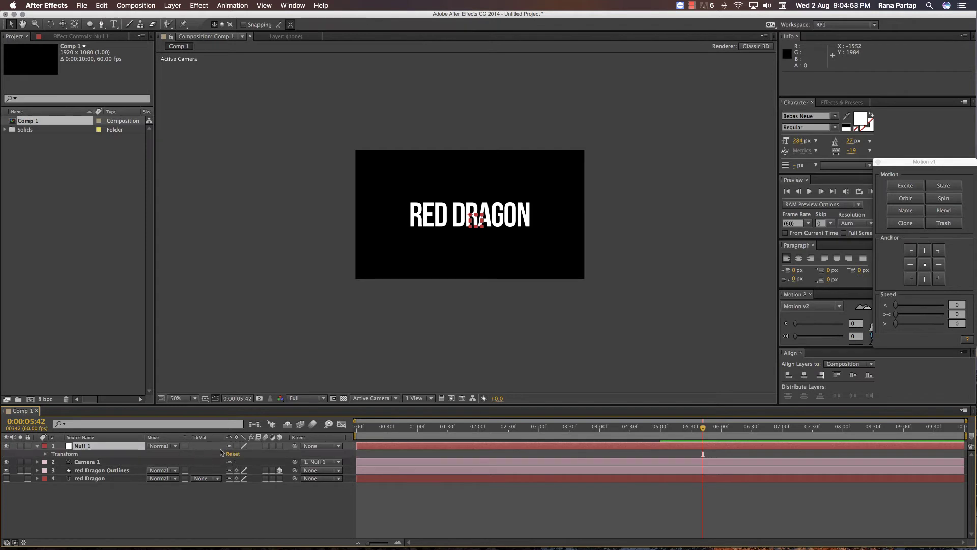
left_click(279, 446)
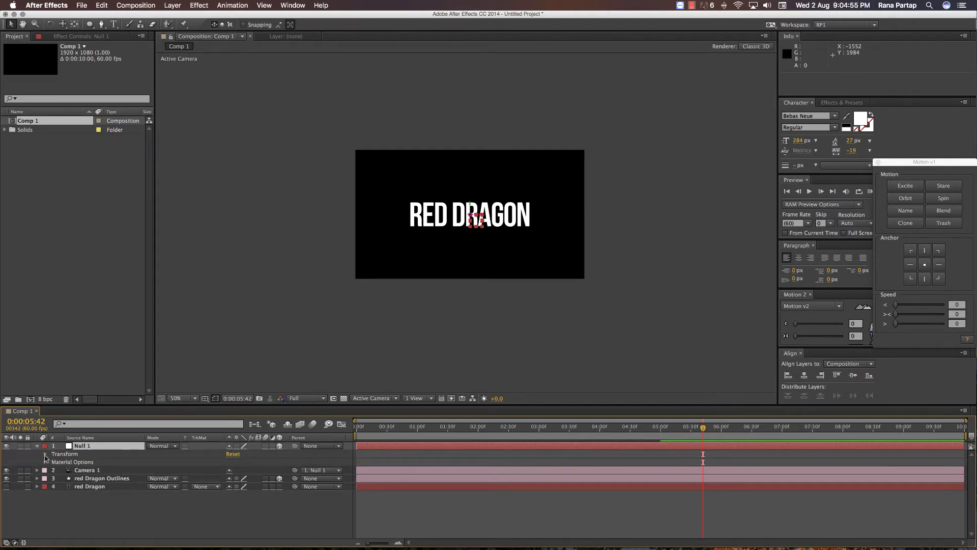
left_click(45, 454)
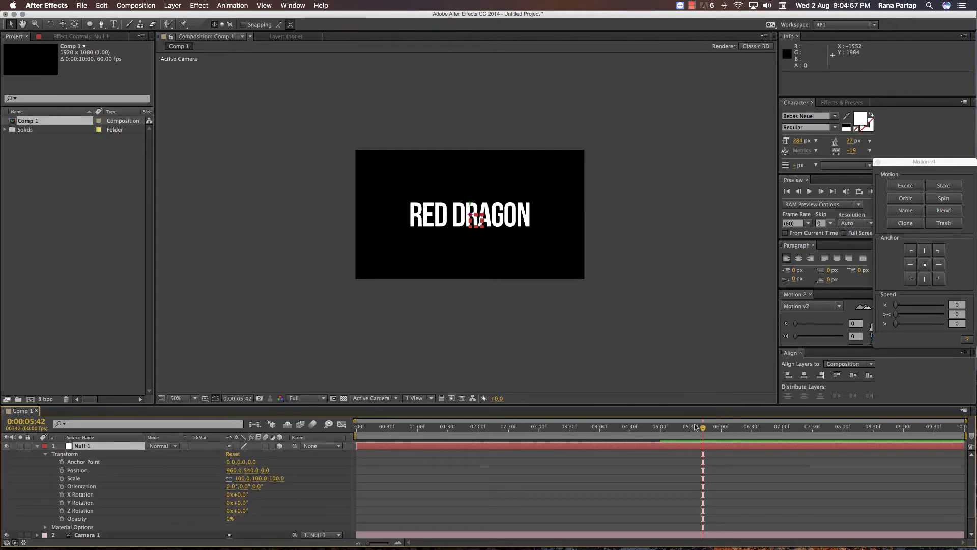
Keyframe all of Null 1's Transform properties at 0:00:04:56.
left_click(657, 427)
left_click(61, 462)
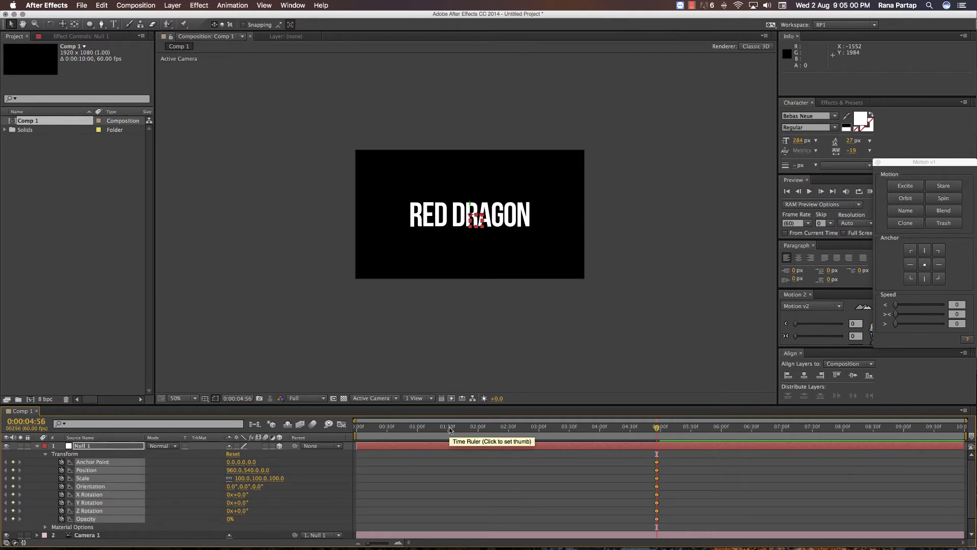
key("super+z")
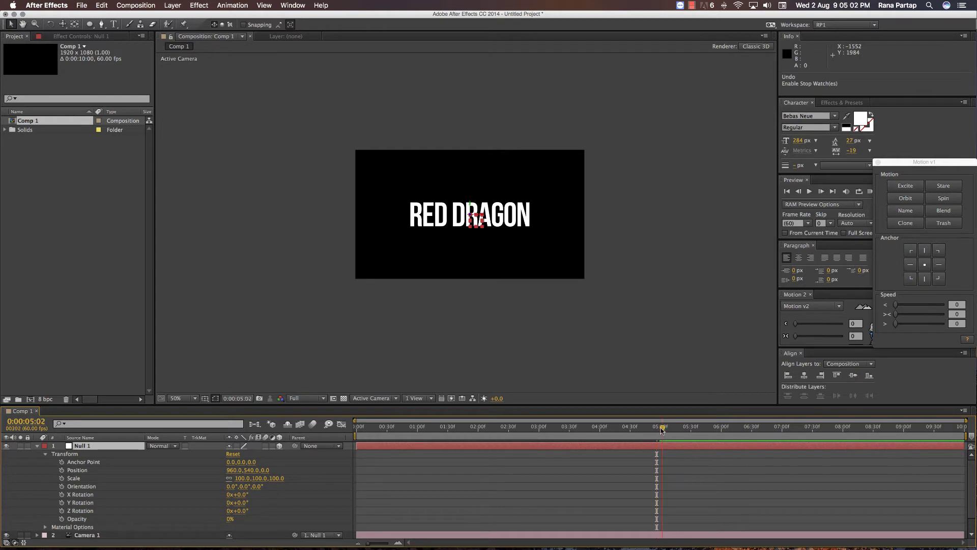
left_click(656, 429)
left_click(172, 5)
mouse_move(204, 16)
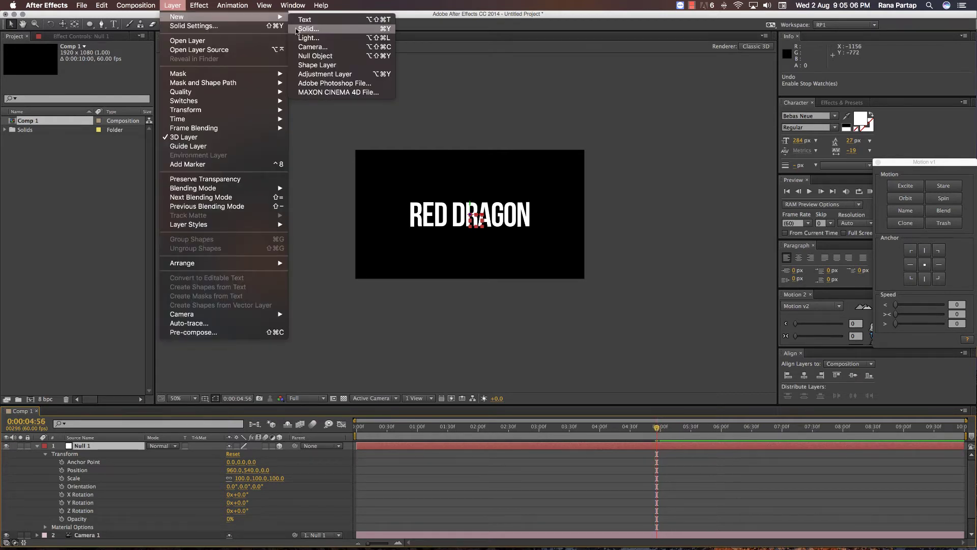
left_click(51, 228)
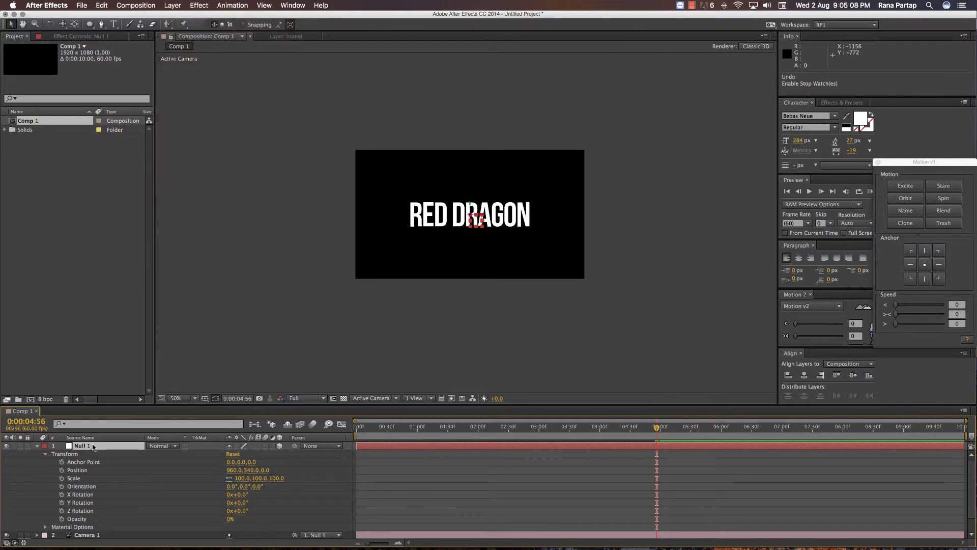
left_click_drag(64, 462, 104, 511)
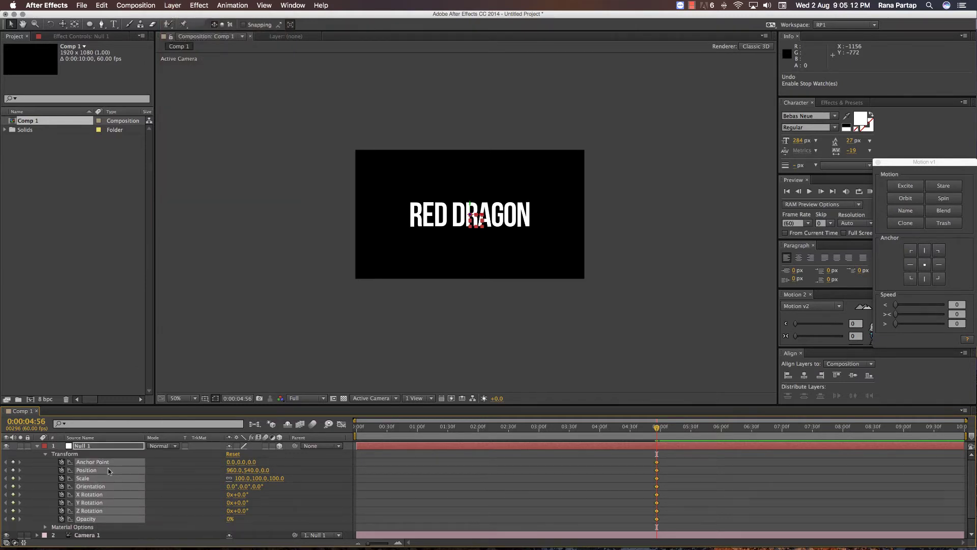
At frame 0, push Null 1's Z position to -1581.
key("KP_0")
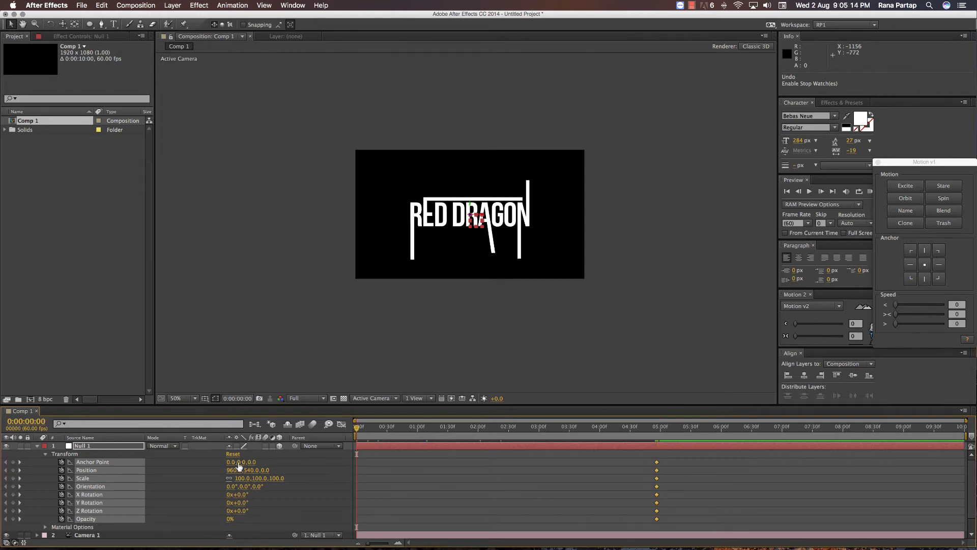
left_click(321, 478)
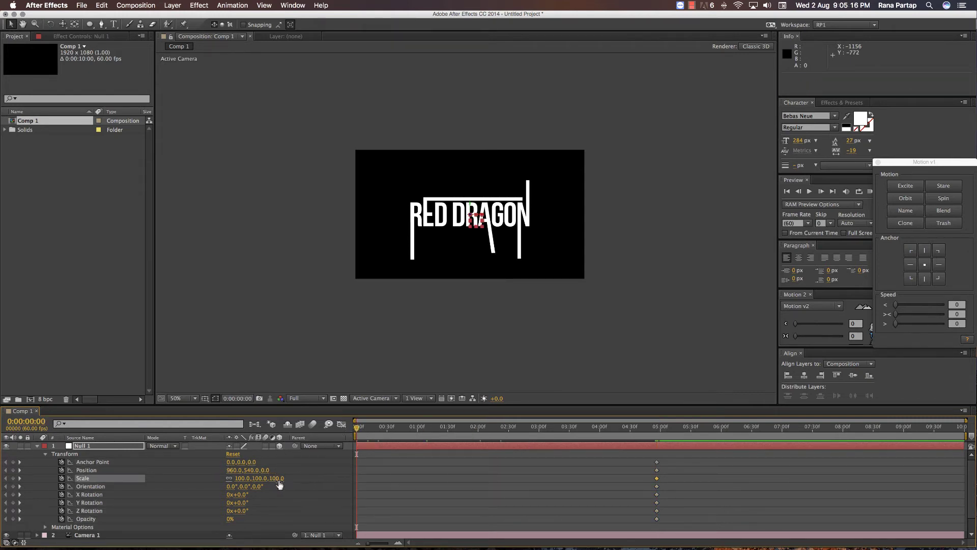
mouse_move(268, 471)
left_mouse_down()
mouse_move(202, 471)
mouse_move(359, 475)
left_mouse_up()
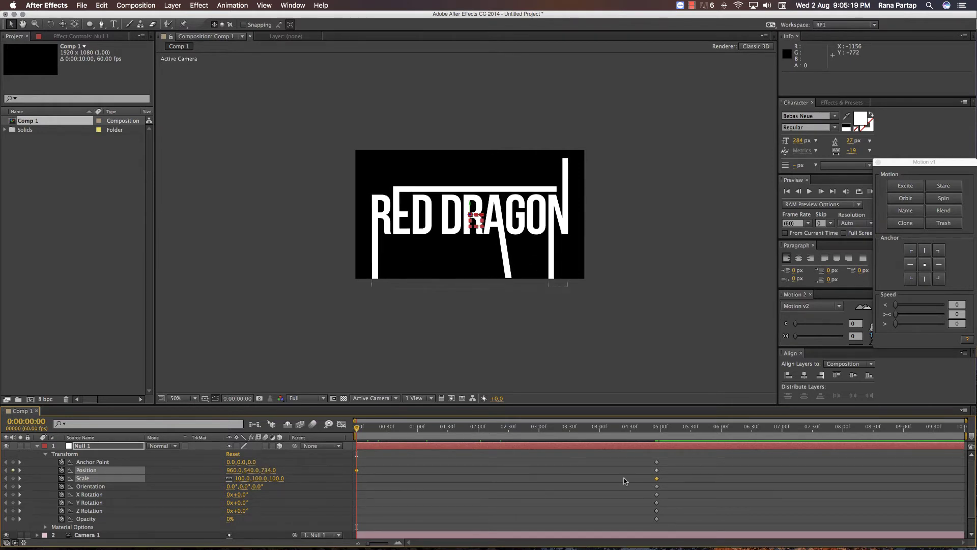
left_click_drag(271, 468, 539, 468)
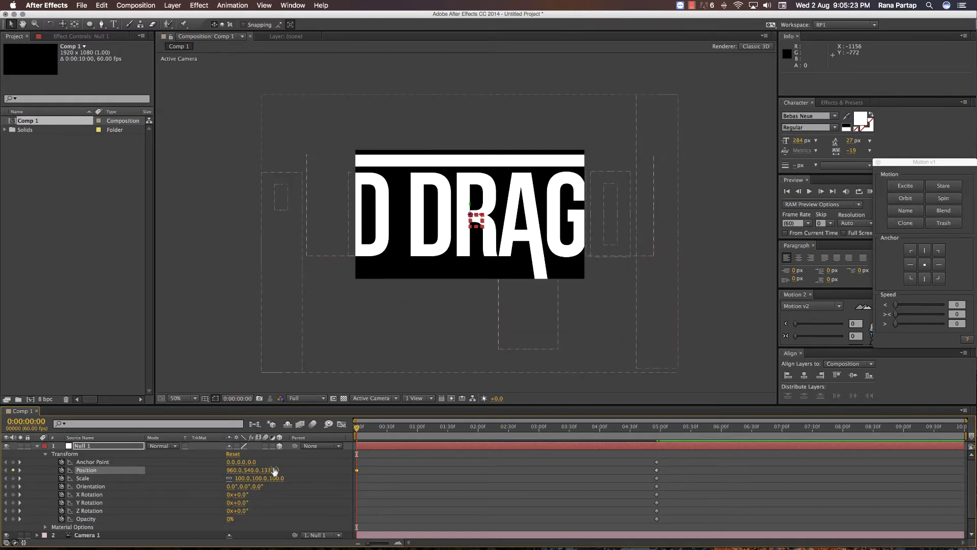
left_click_drag(271, 470, 391, 468)
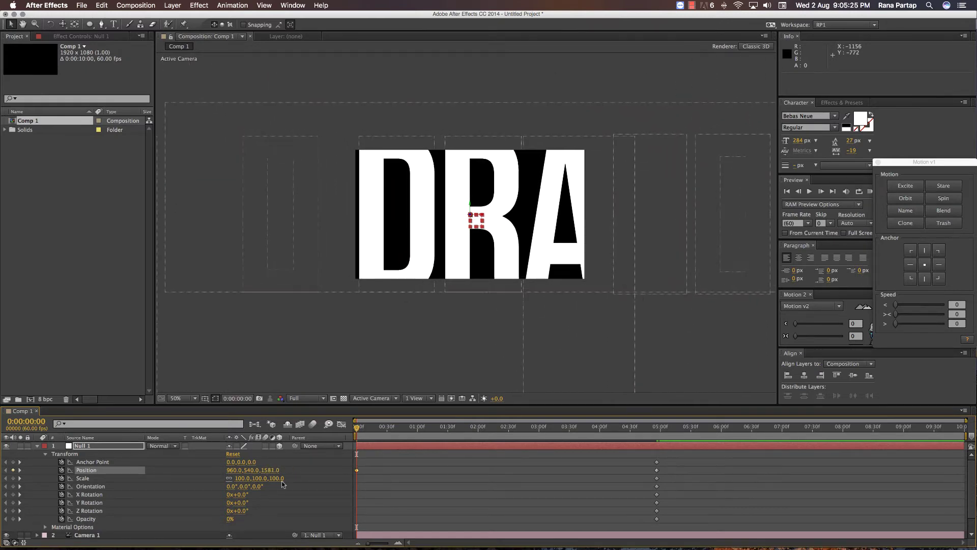
Discard a trial Y rotation and set Null 1's Z Rotation to 63° at the start.
left_click_drag(246, 503, 252, 501)
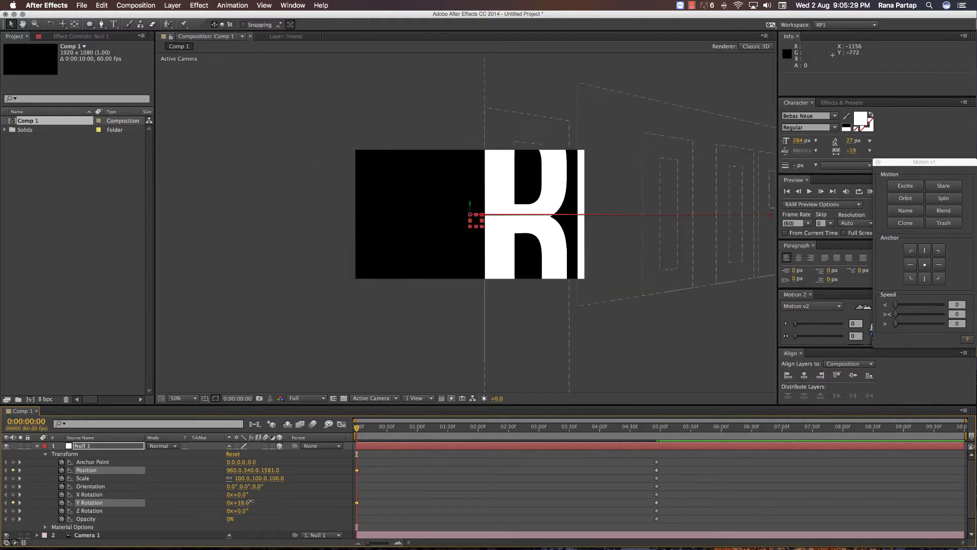
key("space")
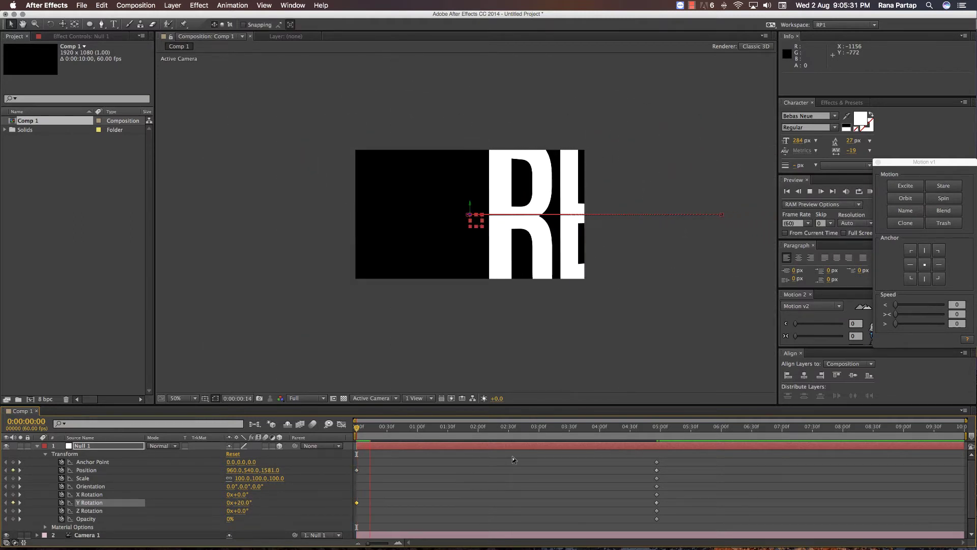
scroll(459, 443, "down", 1)
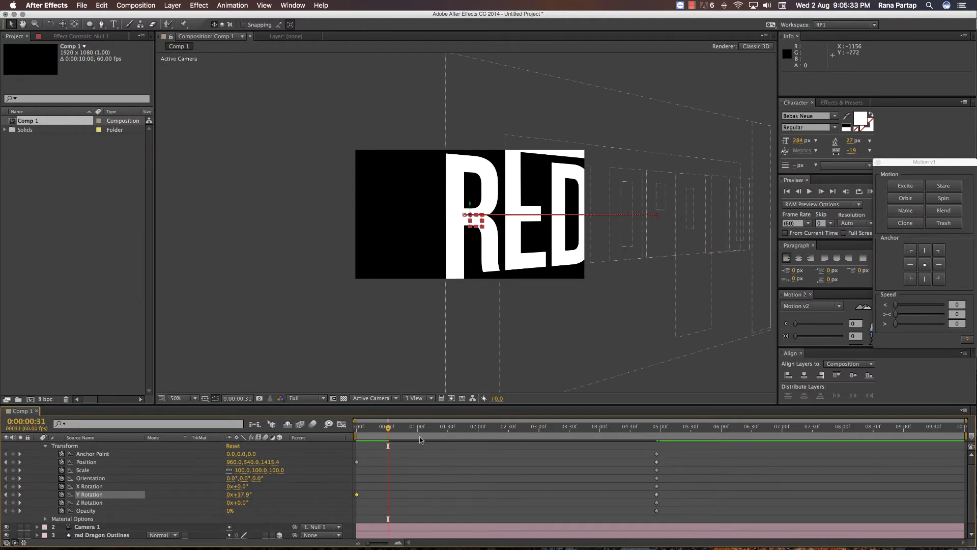
key("ctrl+z")
key("Home")
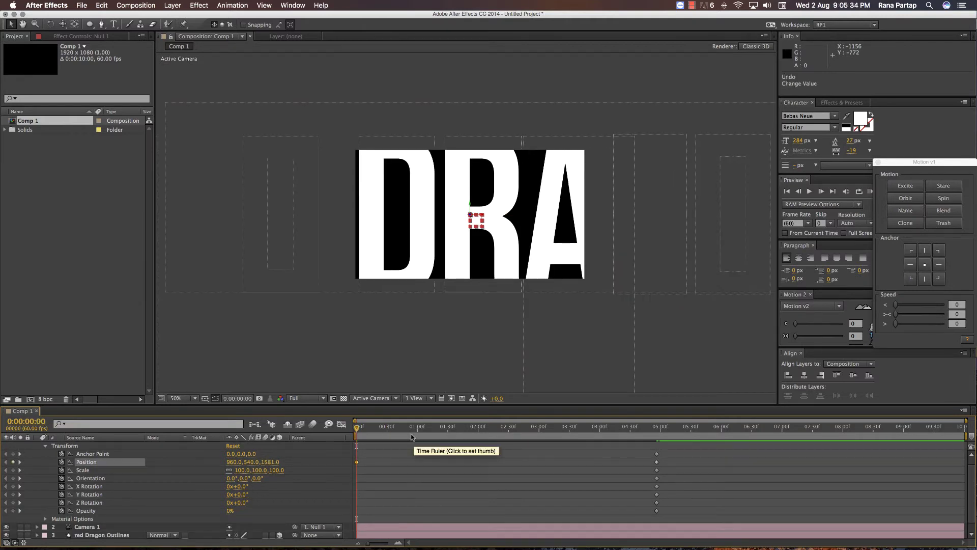
scroll(329, 454, "up", 1)
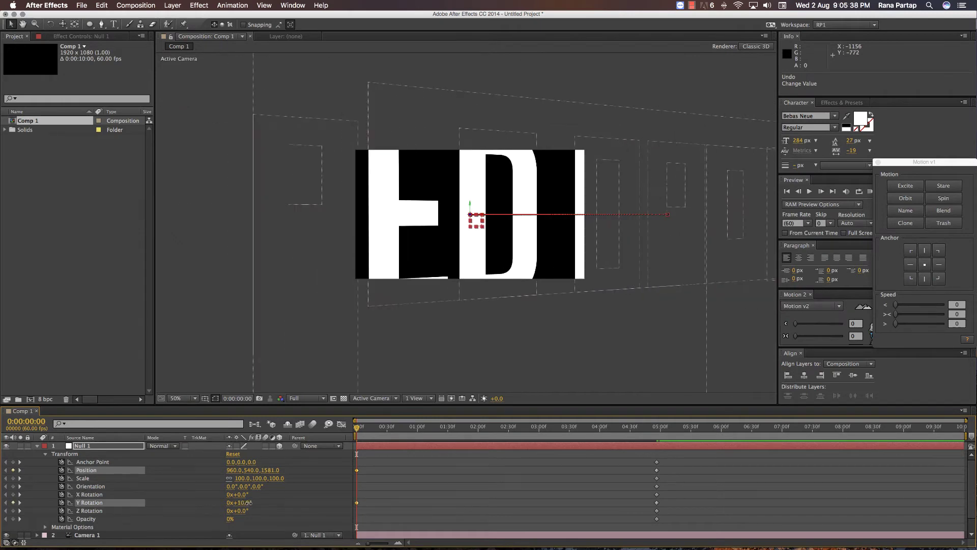
left_click_drag(243, 513, 266, 506)
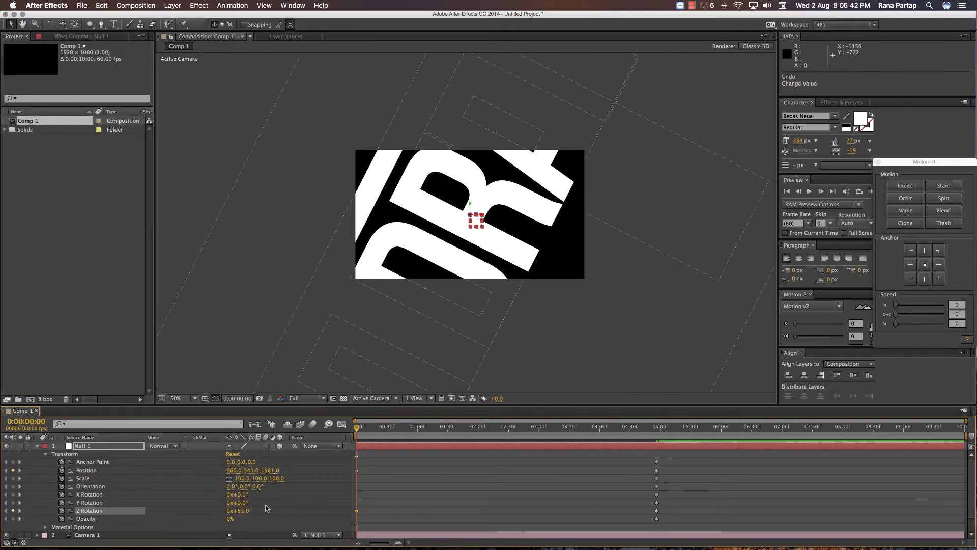
Scrub through time to check the camera swinging in until the title settles flat.
key("Page_Down")
key("Page_Down")
key("Page_Down")
left_click_drag(406, 430, 559, 438)
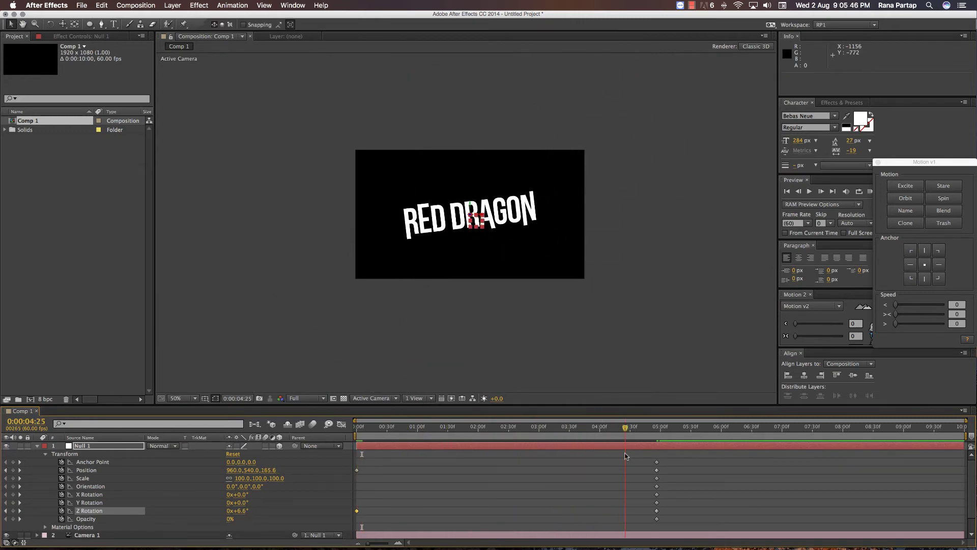
mouse_move(559, 438)
left_mouse_down()
mouse_move(648, 434)
mouse_move(365, 438)
mouse_move(654, 469)
left_mouse_up()
Set the viewer to 100% and add a 1920x1080 White Solid 1 as the top layer.
left_click(370, 299)
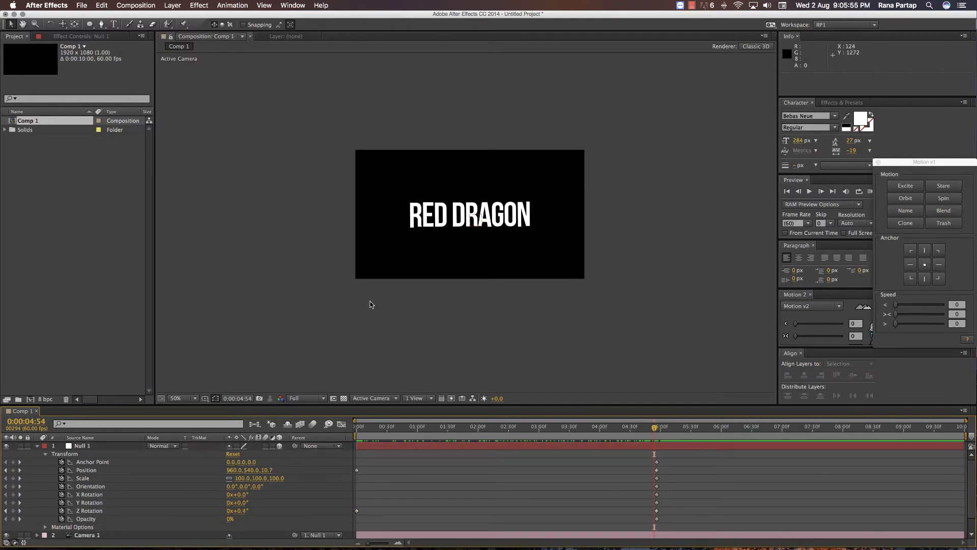
key("period")
key("period")
key("comma")
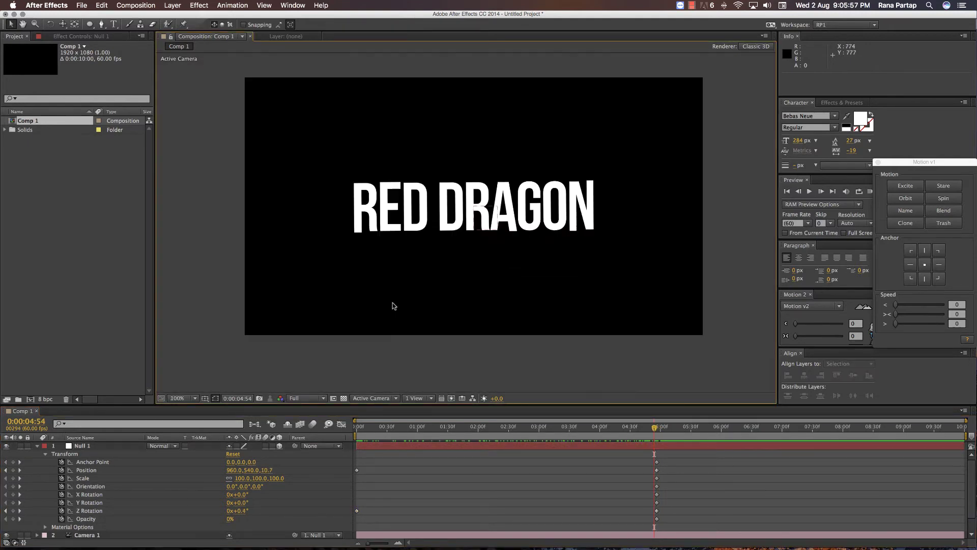
left_click(173, 5)
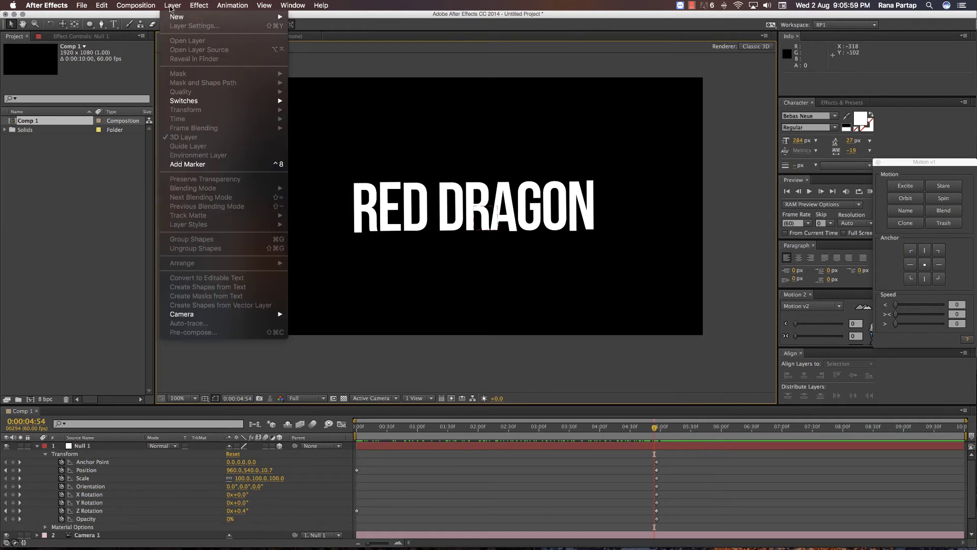
left_click(415, 195)
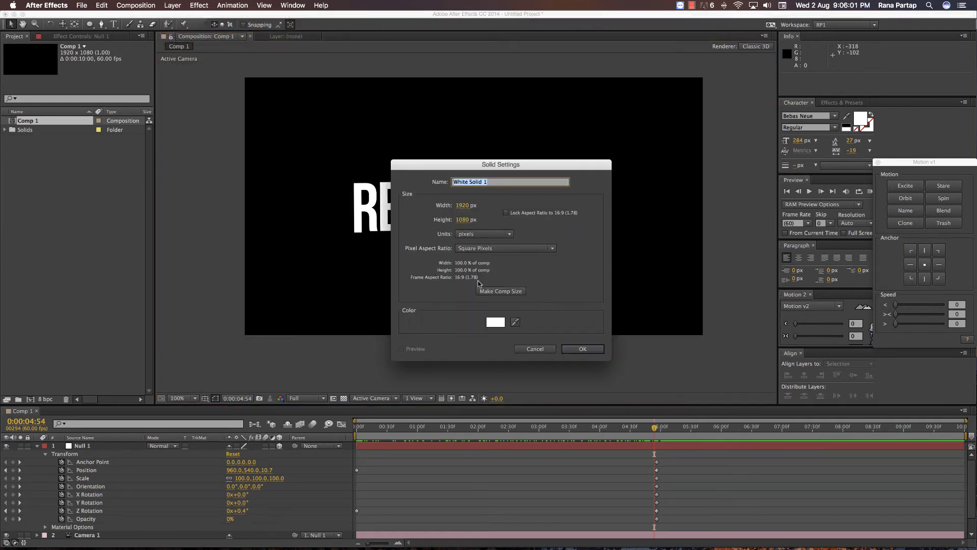
left_click(584, 355)
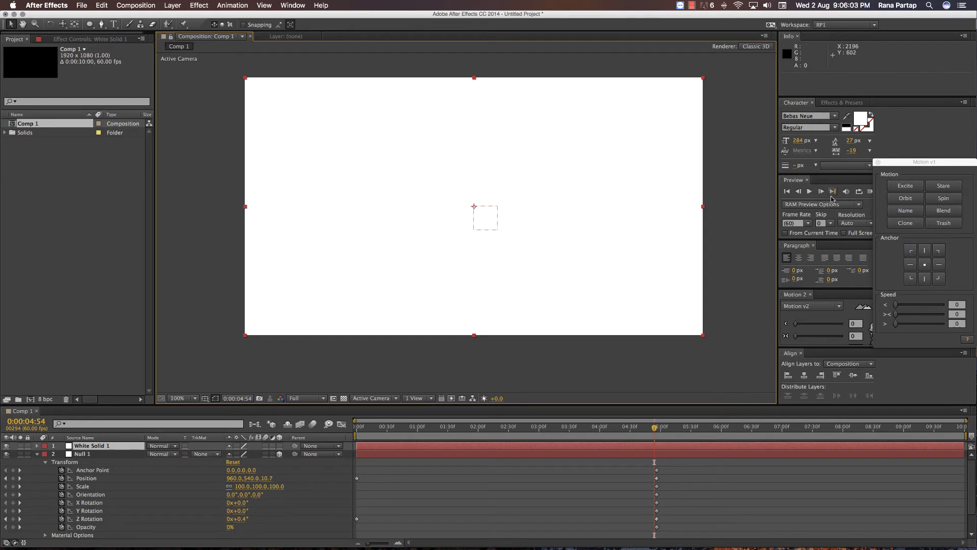
left_click(834, 104)
Search 'cc ba' and apply CC Ball Action to White Solid 1.
left_click(812, 113)
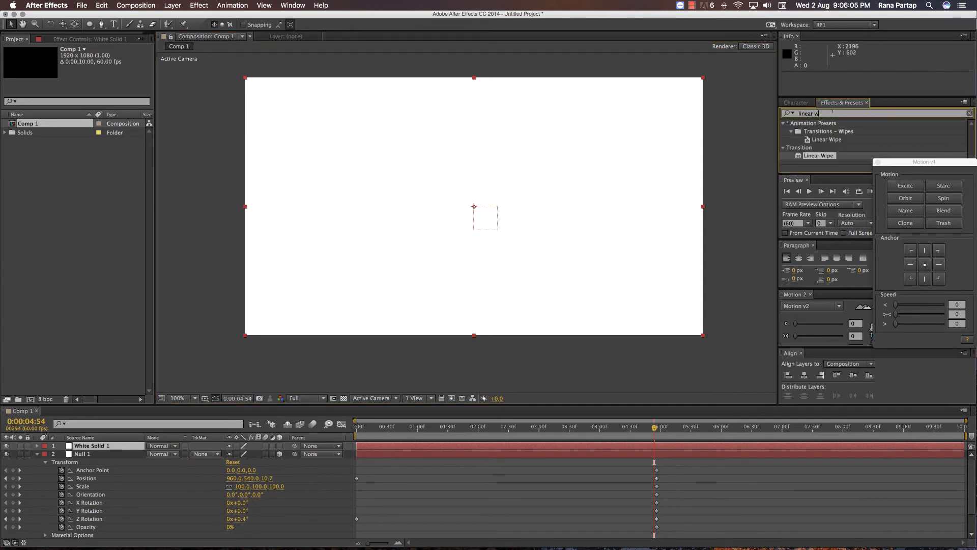
type("cc")
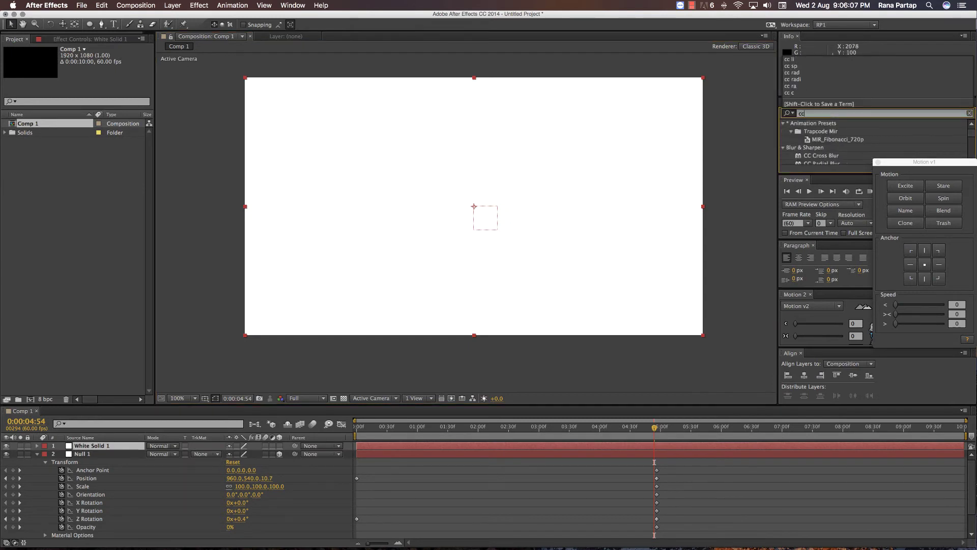
type(" ba")
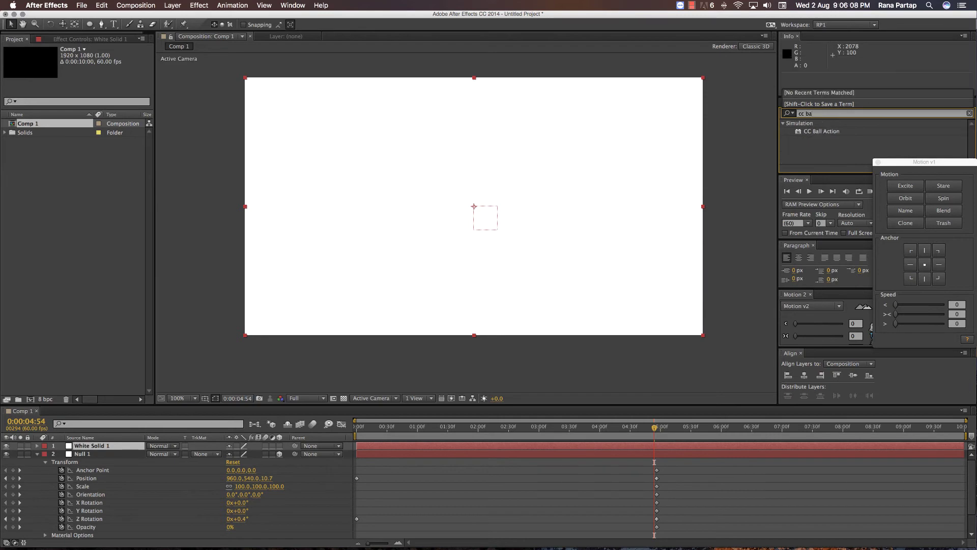
left_click_drag(822, 131, 669, 171)
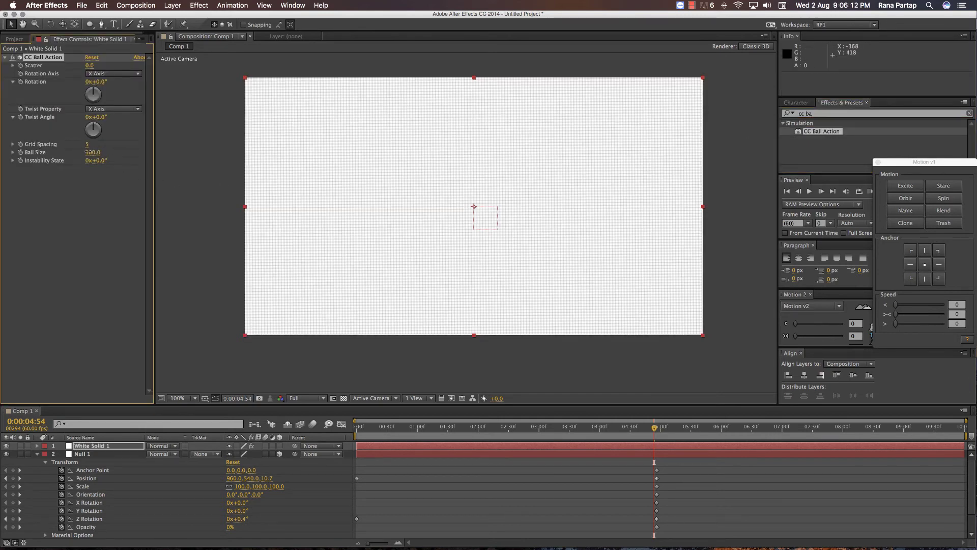
Set CC Ball Action's Ball Size to 42 and Scatter to 1024 for a sparse starfield.
left_click_drag(94, 152, 70, 157)
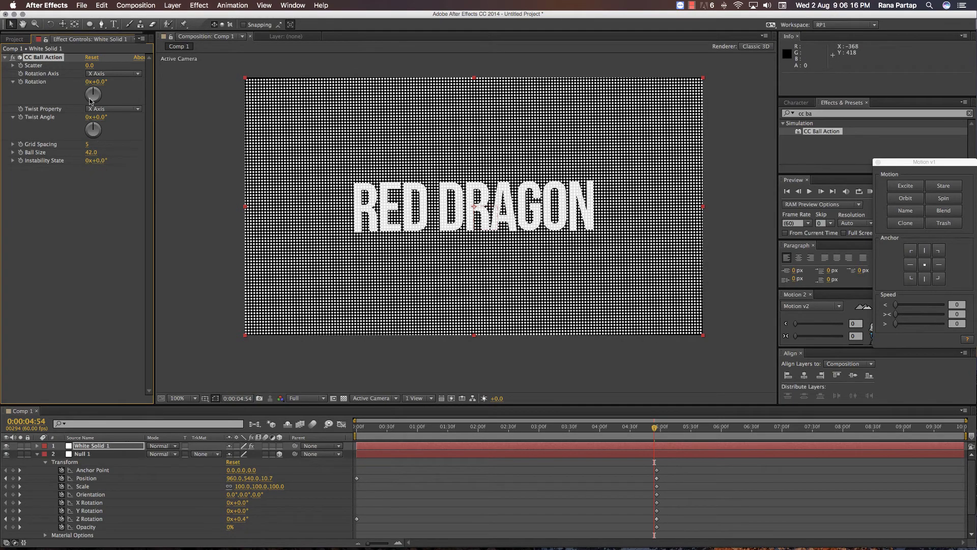
left_click_drag(89, 66, 307, 66)
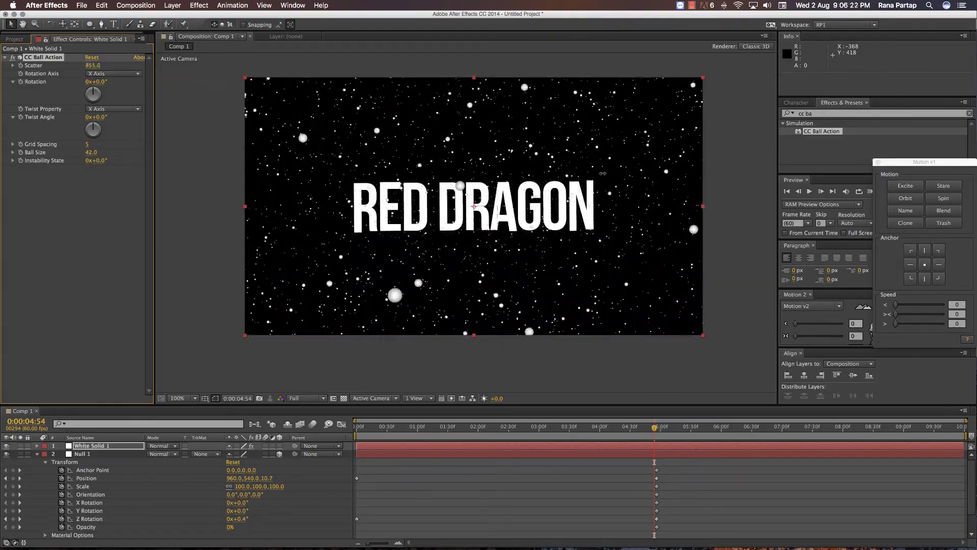
mouse_move(307, 66)
left_mouse_down()
mouse_move(742, 183)
mouse_move(157, 56)
left_mouse_up()
left_click_drag(96, 63, 300, 88)
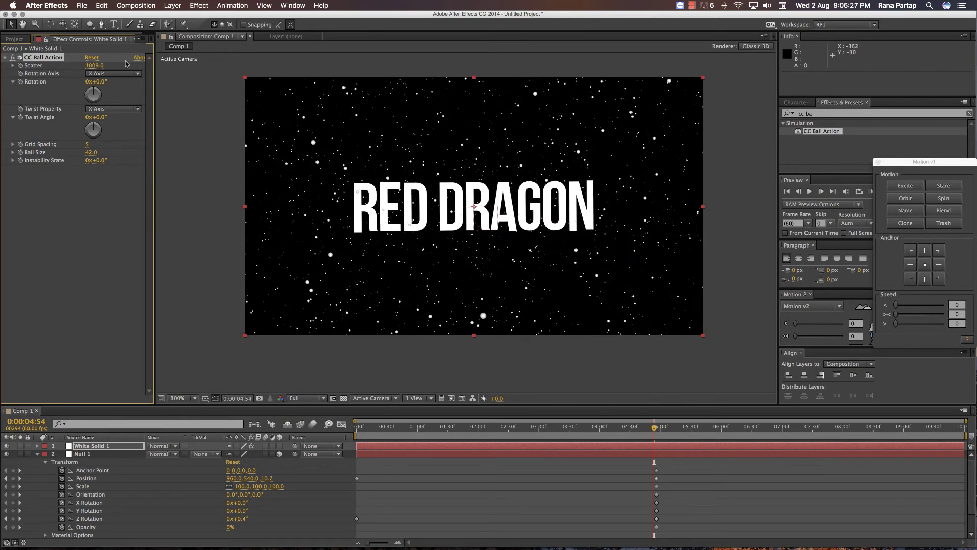
left_click_drag(95, 65, 129, 65)
left_click(175, 84)
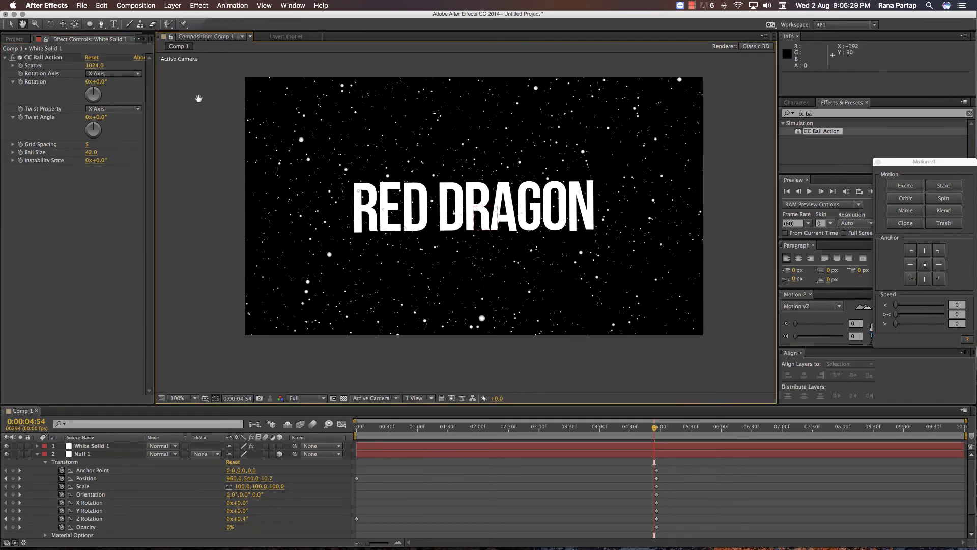
key("space")
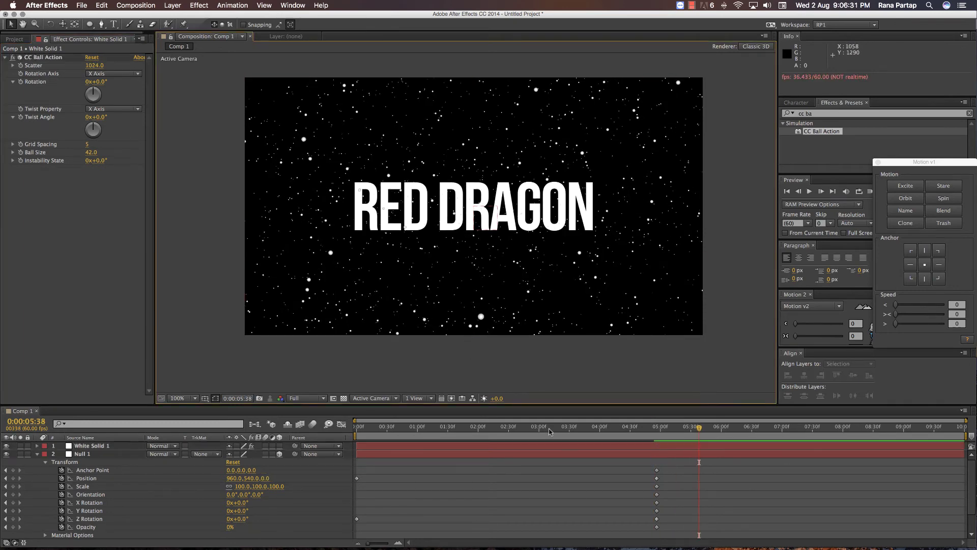
key("KP_0")
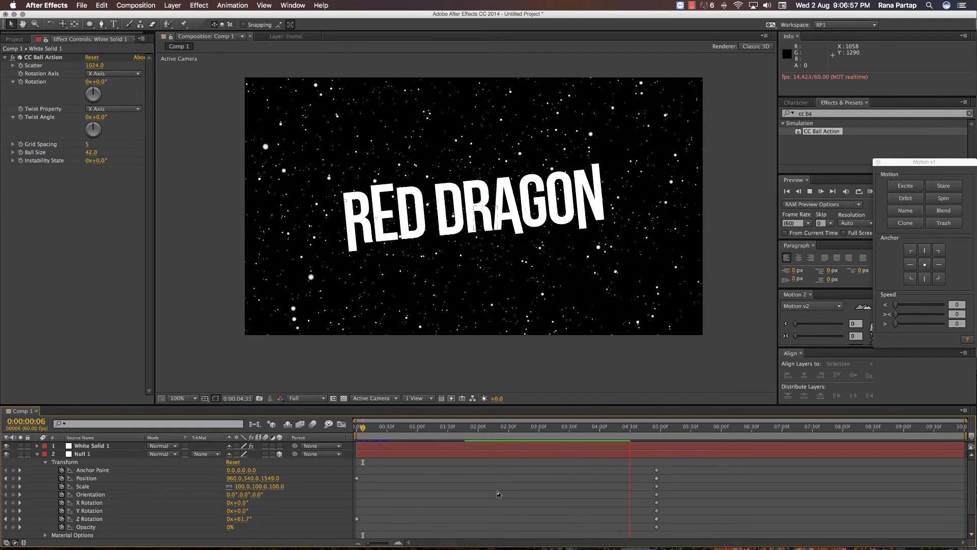
Apply Easy Ease to all of Null 1's keyframes.
left_click_drag(667, 464, 354, 530)
right_click(356, 518)
mouse_move(407, 538)
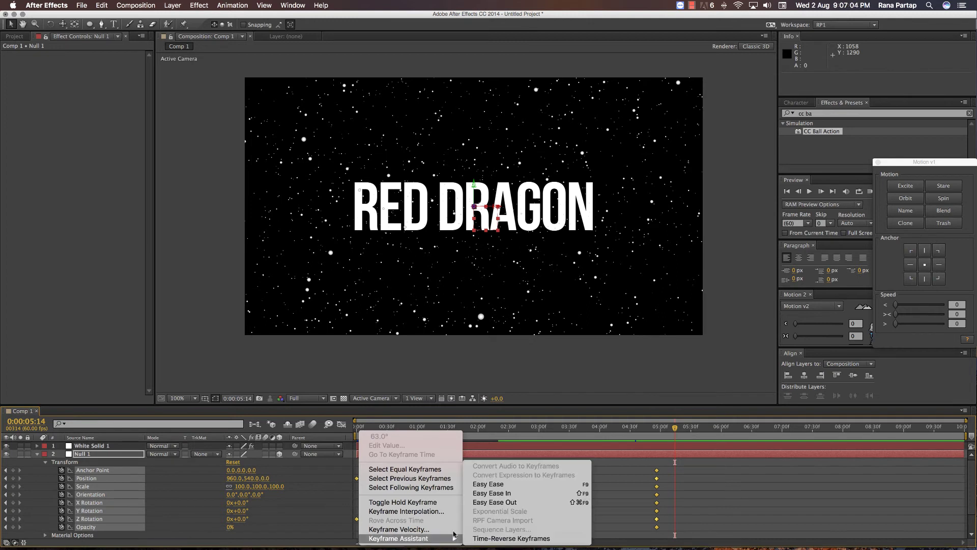
left_click(490, 484)
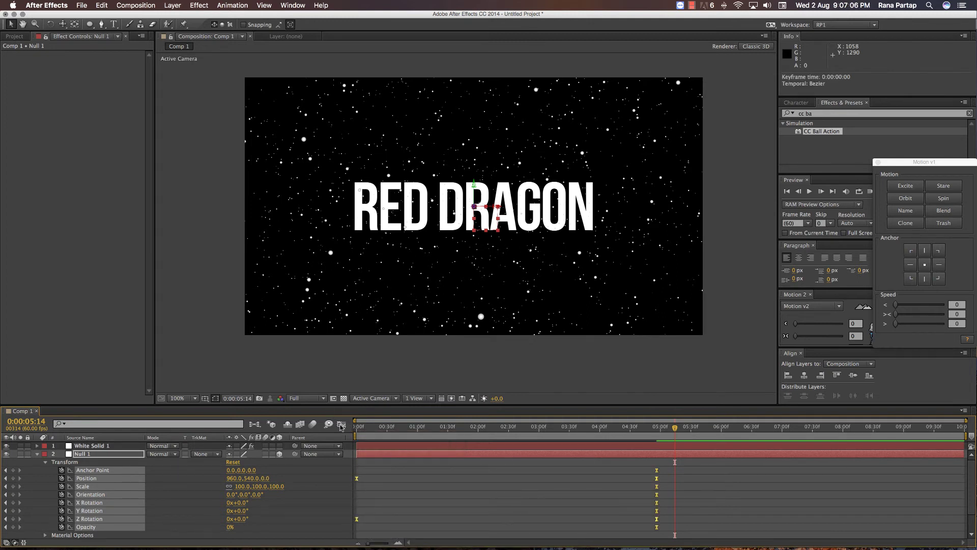
In the Graph Editor, drag the influence handle left so the move starts fast and glides.
left_click(341, 425)
left_click_drag(676, 507, 299, 521)
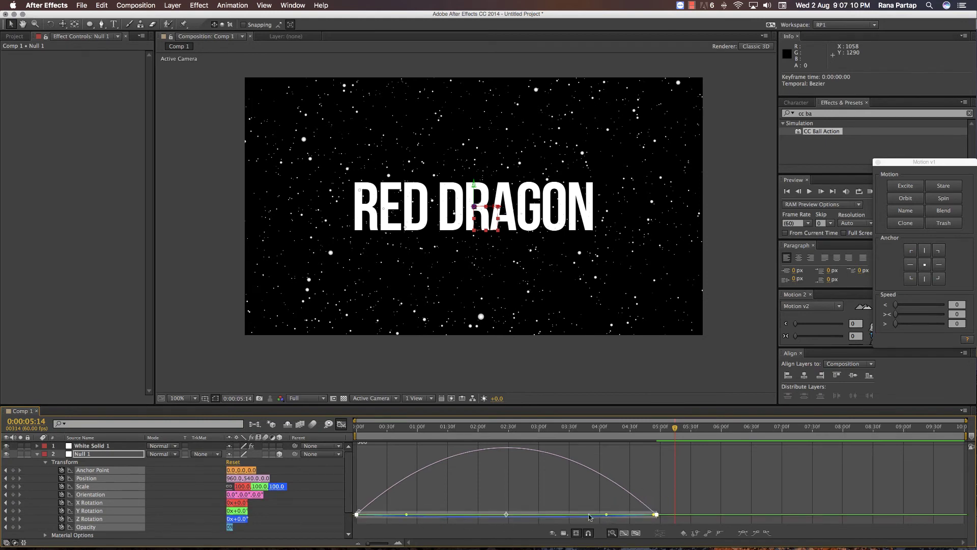
left_click_drag(589, 517, 387, 514)
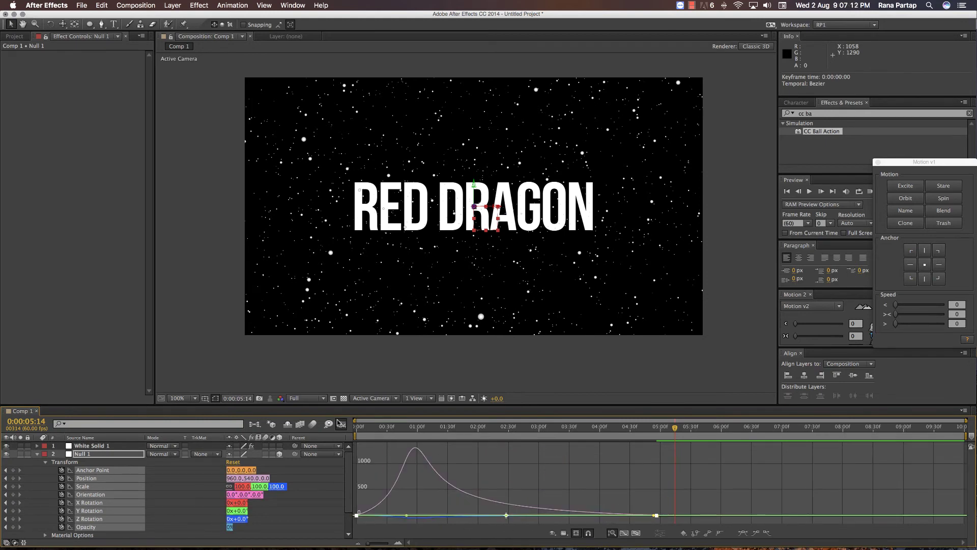
left_click(341, 423)
key("Home")
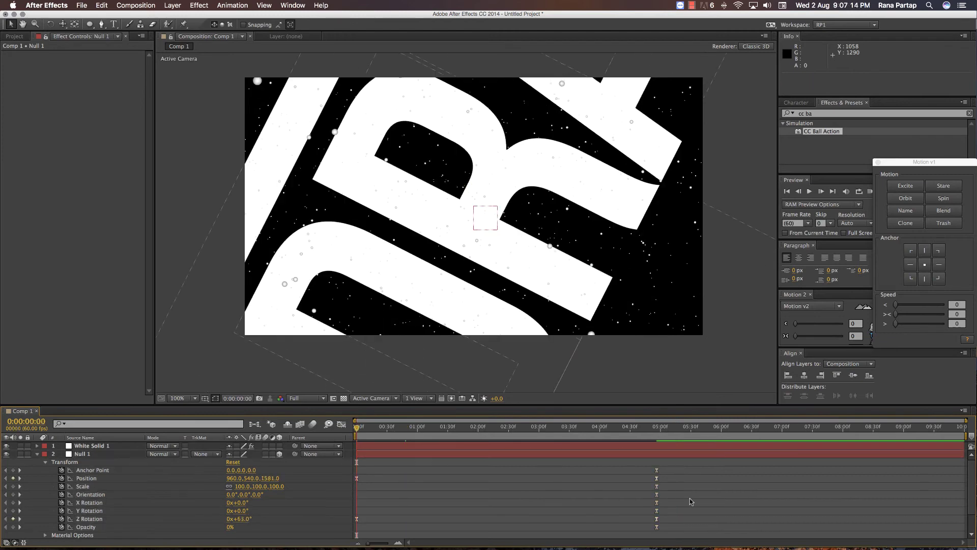
left_click(690, 501)
key("KP_0")
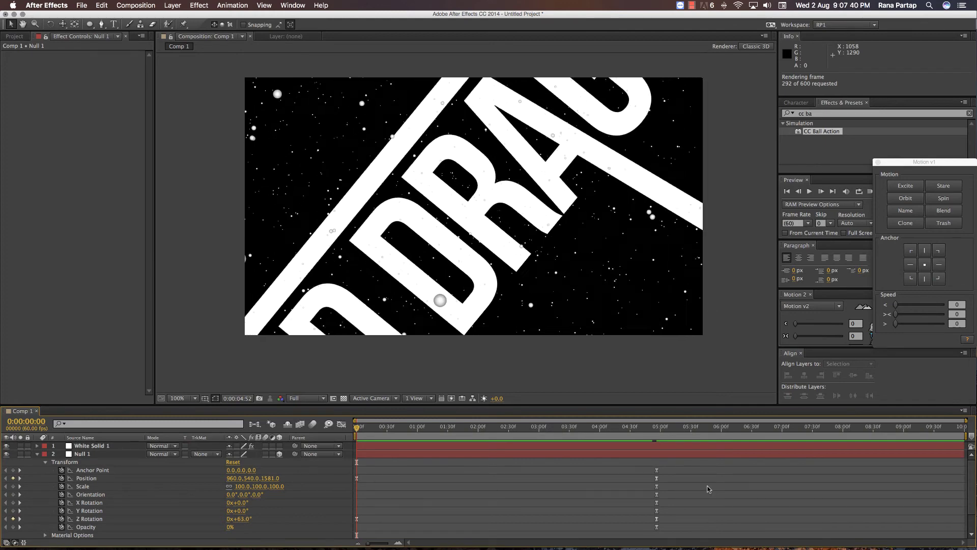
Set the work area end at 0:00:05:27 and RAM preview the trimmed intro.
left_click(654, 429)
left_click_drag(654, 429, 688, 431)
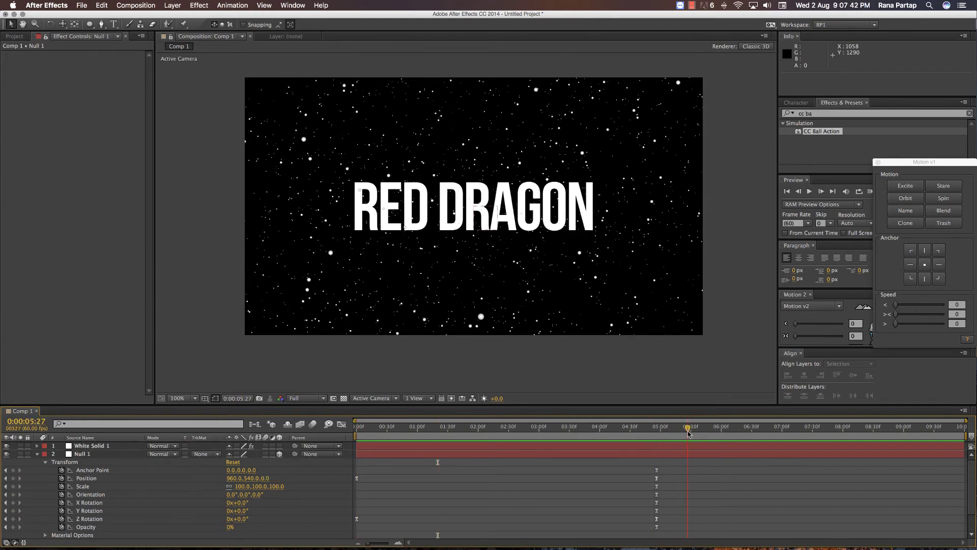
key("n")
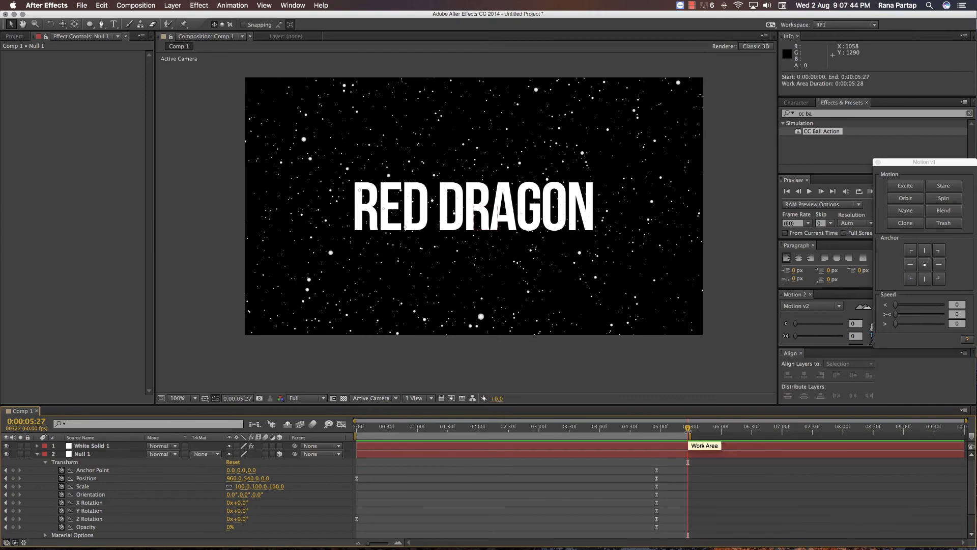
key("KP_0")
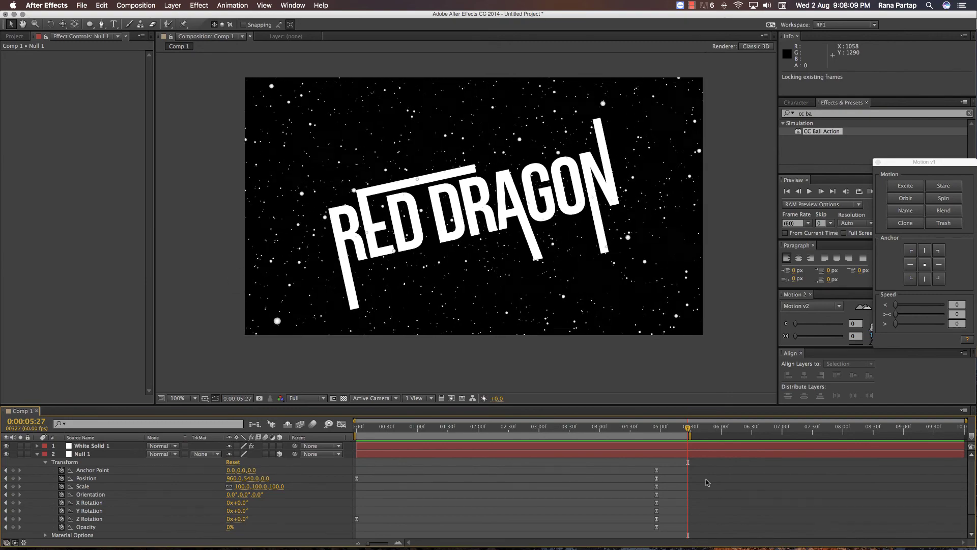
key("space")
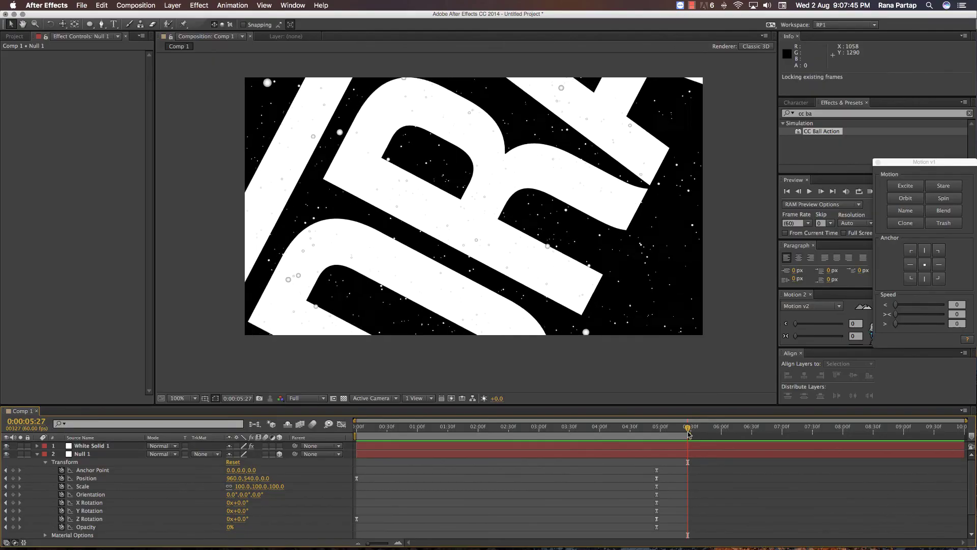